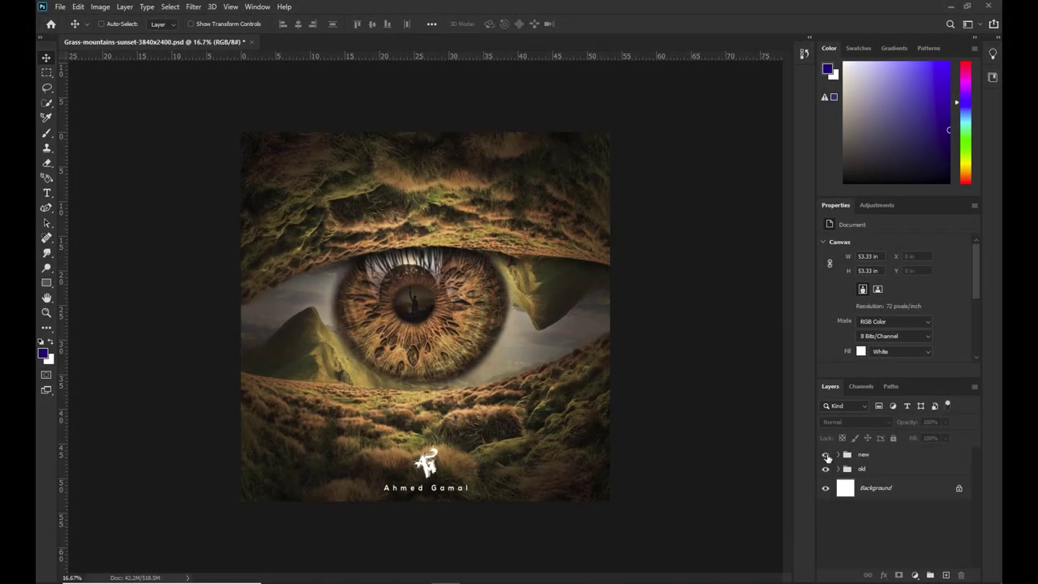
Hide the old version and eye layer, show the working group, and select the mountain photo layer
click(825, 455)
click(825, 454)
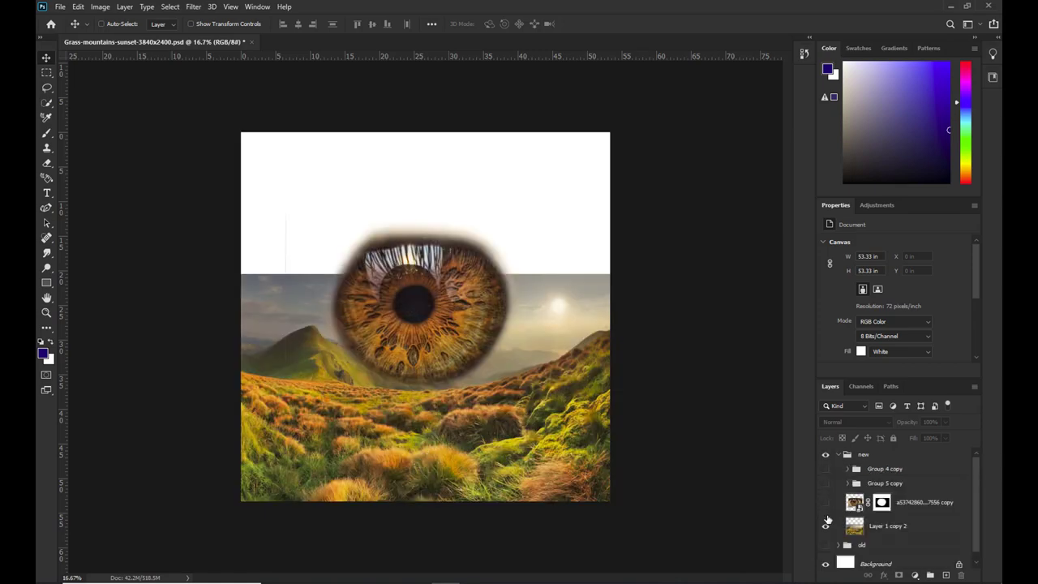
click(826, 525)
click(892, 526)
Select the sky and distant hills down to the grass line with Quick Selection and Lasso
key(w)
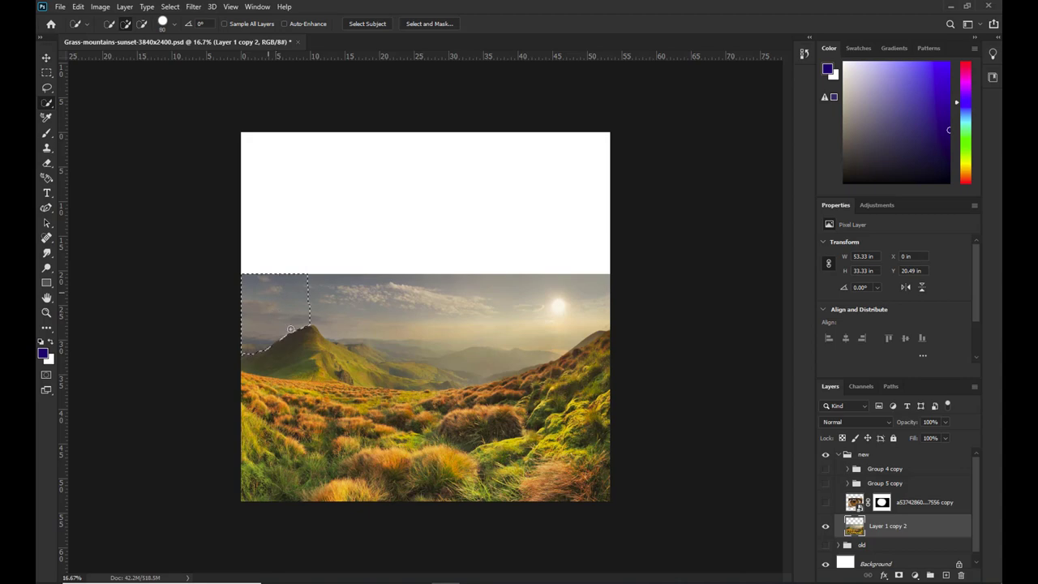
scroll(519, 379, up, 3)
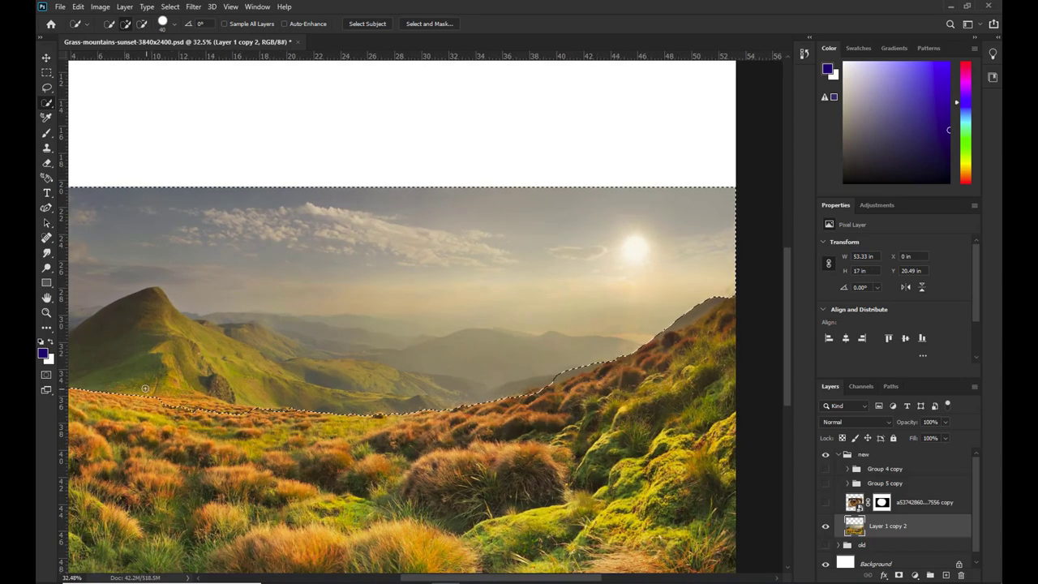
drag(146, 404, 275, 417)
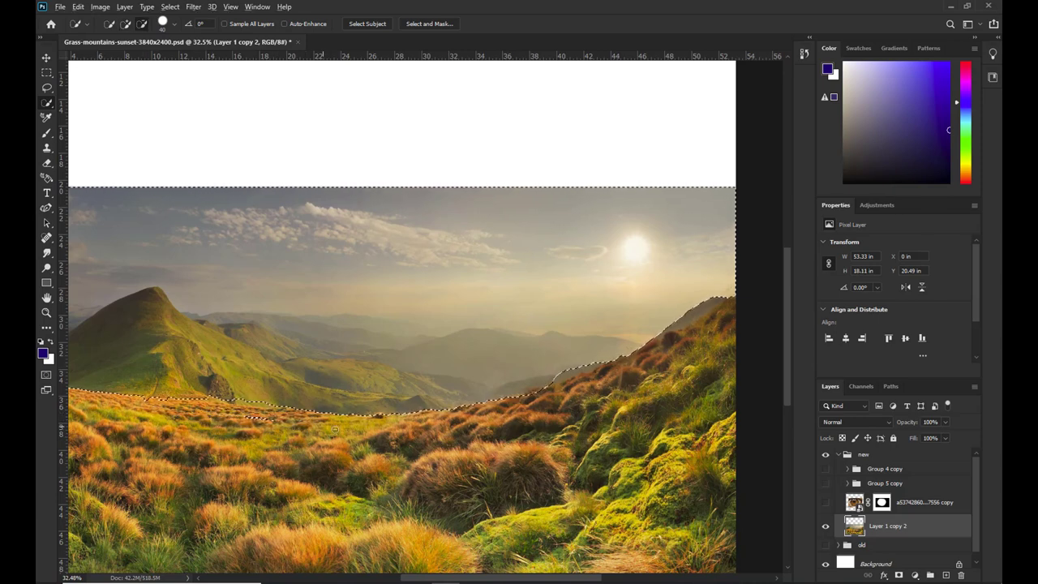
key(l)
drag(235, 361, 147, 387)
scroll(344, 370, left, 5)
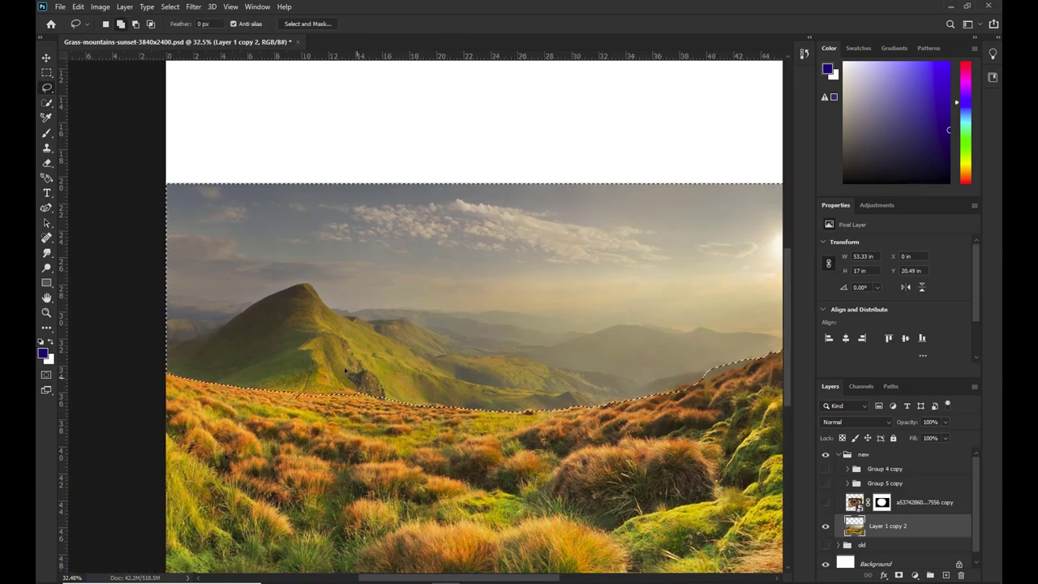
scroll(401, 347, right, 8)
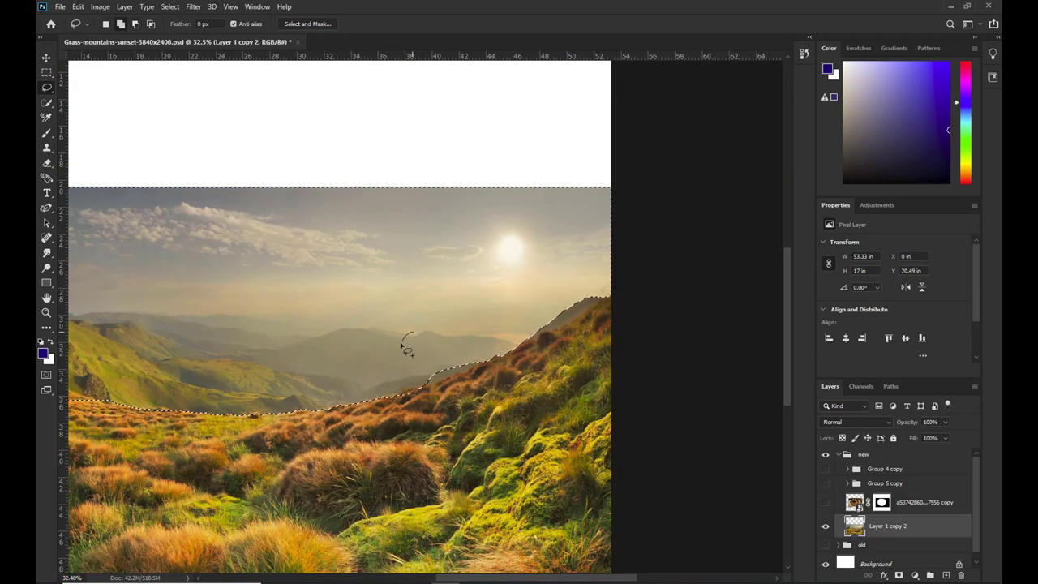
scroll(391, 351, down, 2)
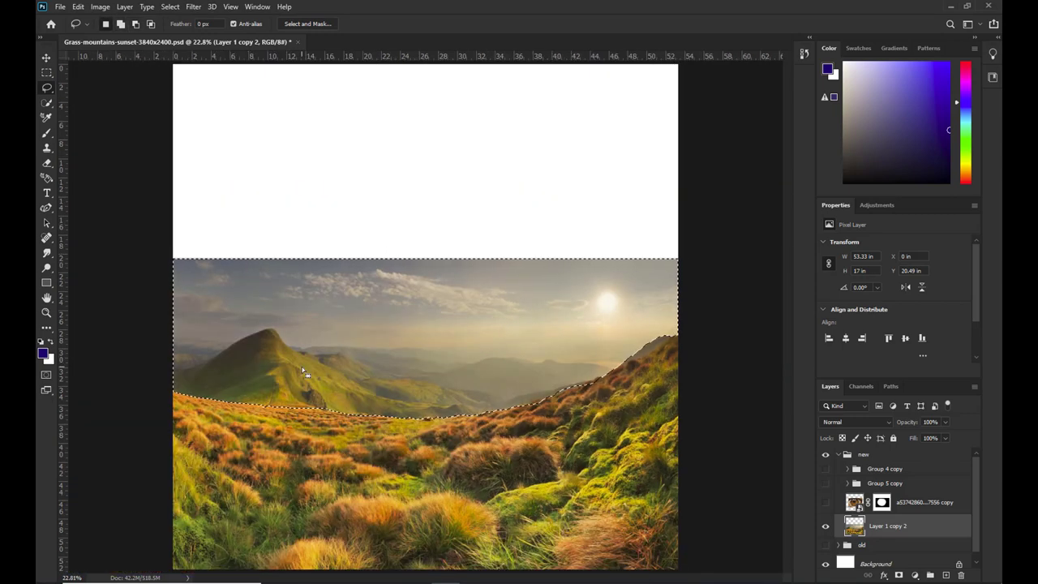
Refine the sky selection into a layer mask on the photo and set up a smaller brush
click(320, 25)
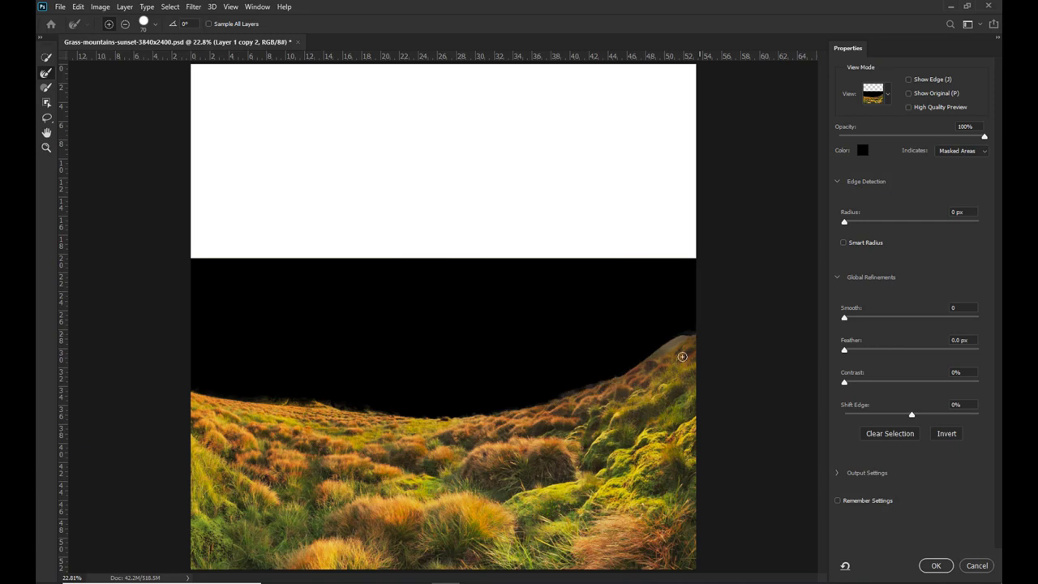
click(936, 565)
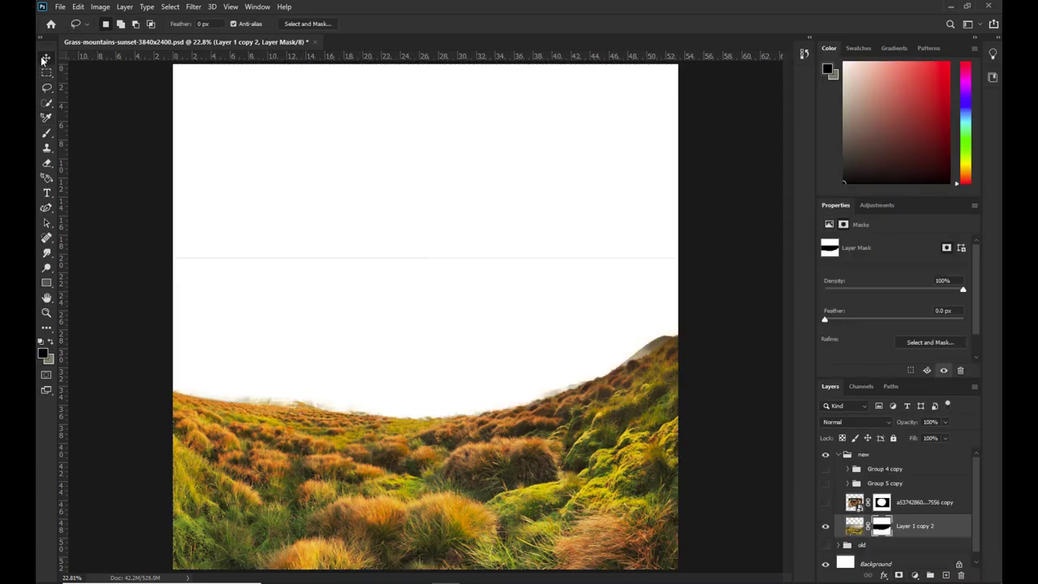
key(b)
key(bracketleft)
key(bracketleft)
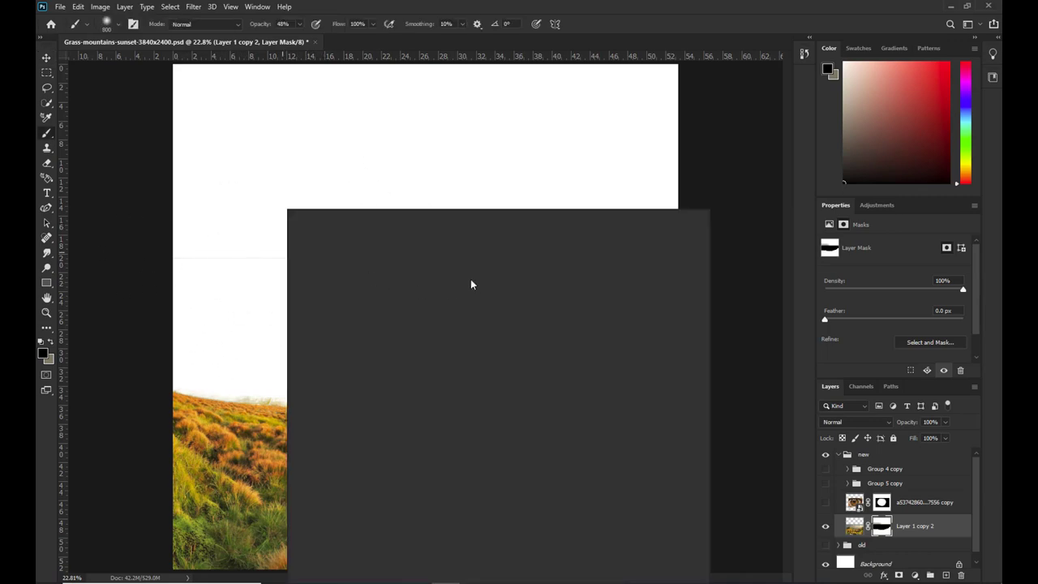
key(Return)
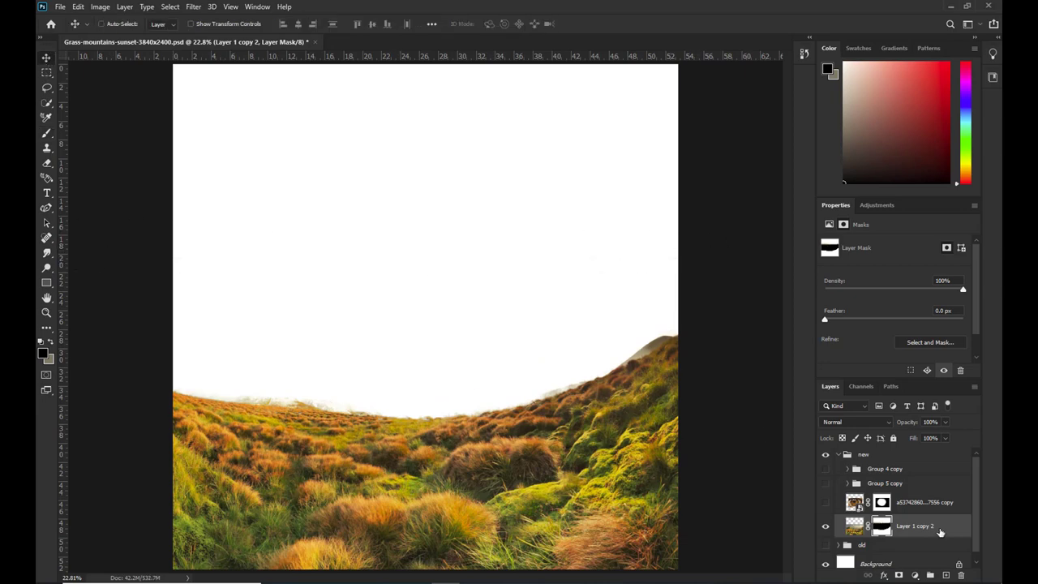
Duplicate the masked grass, flip it vertically and horizontally, and move it to the canvas top
key(ctrl+j)
key(ctrl+t)
right_click(553, 453)
click(585, 566)
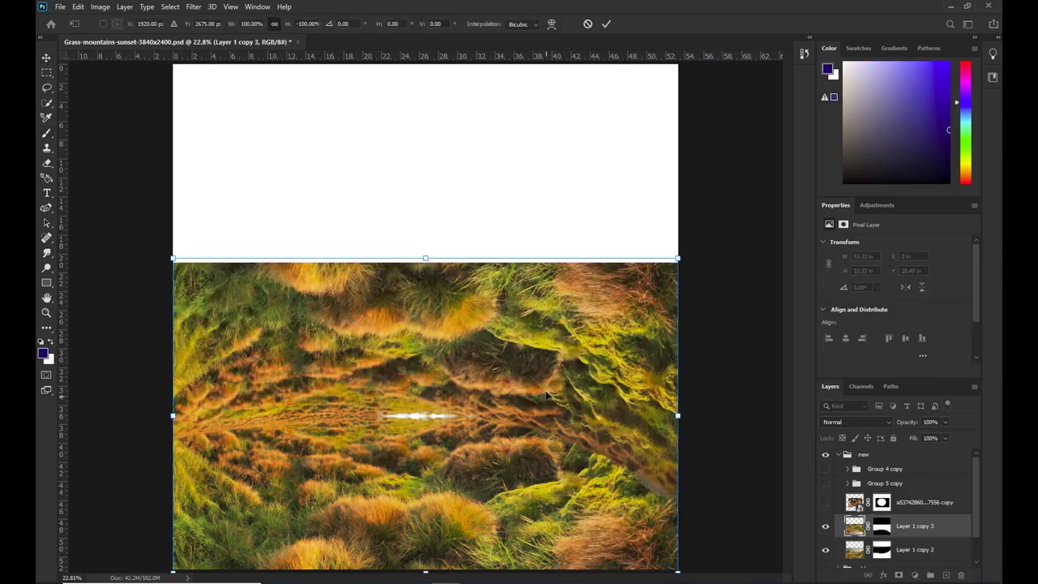
right_click(546, 180)
click(586, 373)
key(Return)
drag(535, 373, 526, 157)
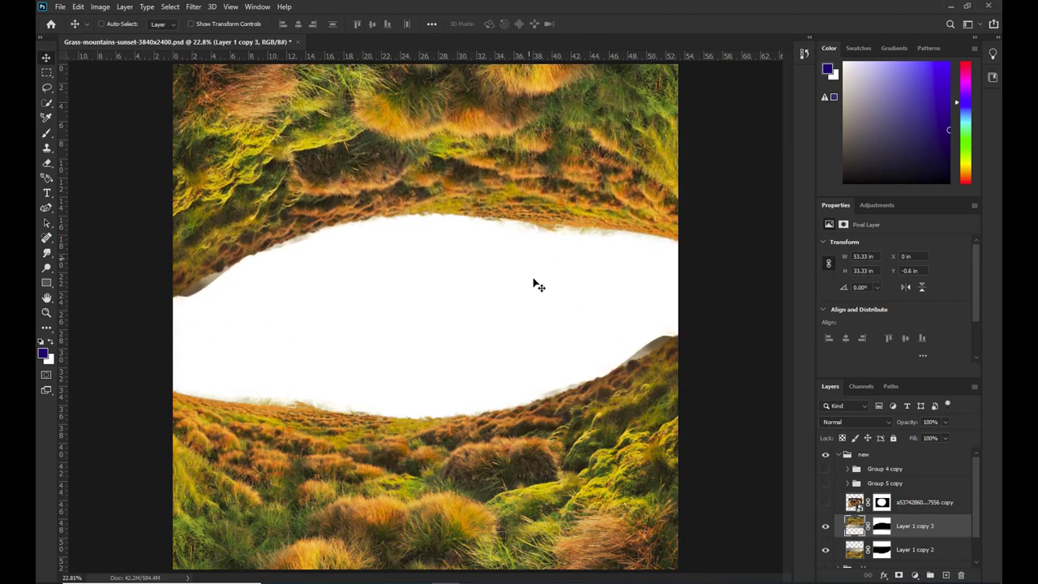
Duplicate Layer 1 copy 2, delete its layer mask, and bring it above the flipped grass
click(900, 548)
key(ctrl+j)
right_click(884, 523)
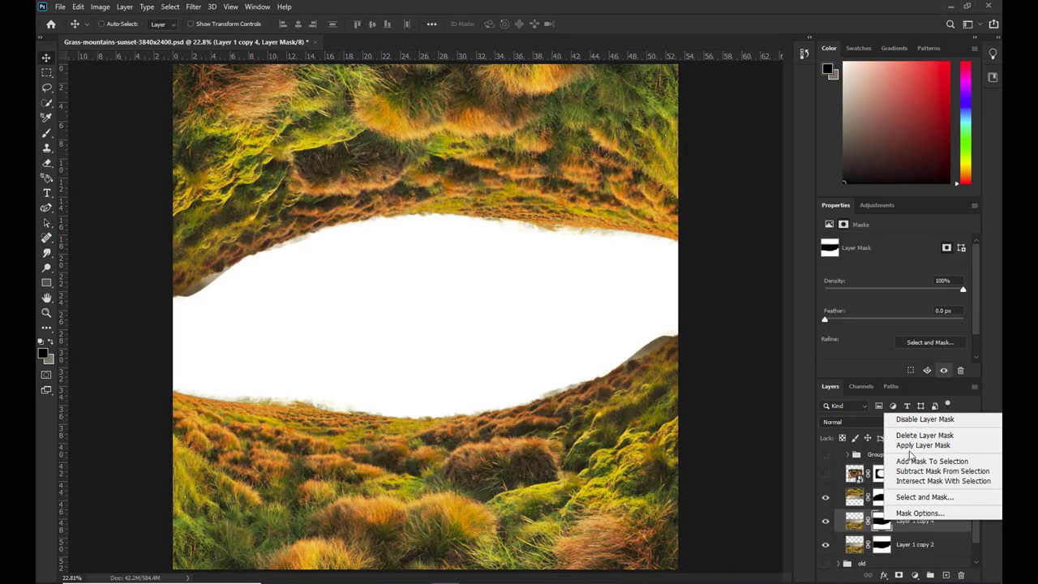
click(918, 433)
key(ctrl+bracketright)
Copy the lower mountain strip to Layer 9 and stretch it to fill the gap between lids
click(46, 71)
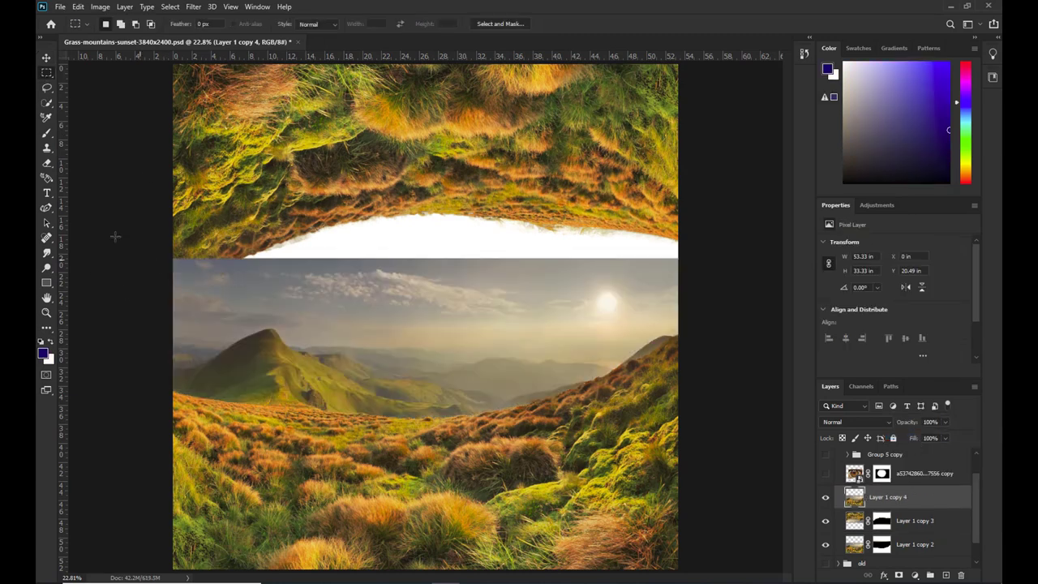
drag(116, 236, 790, 464)
key(ctrl+j)
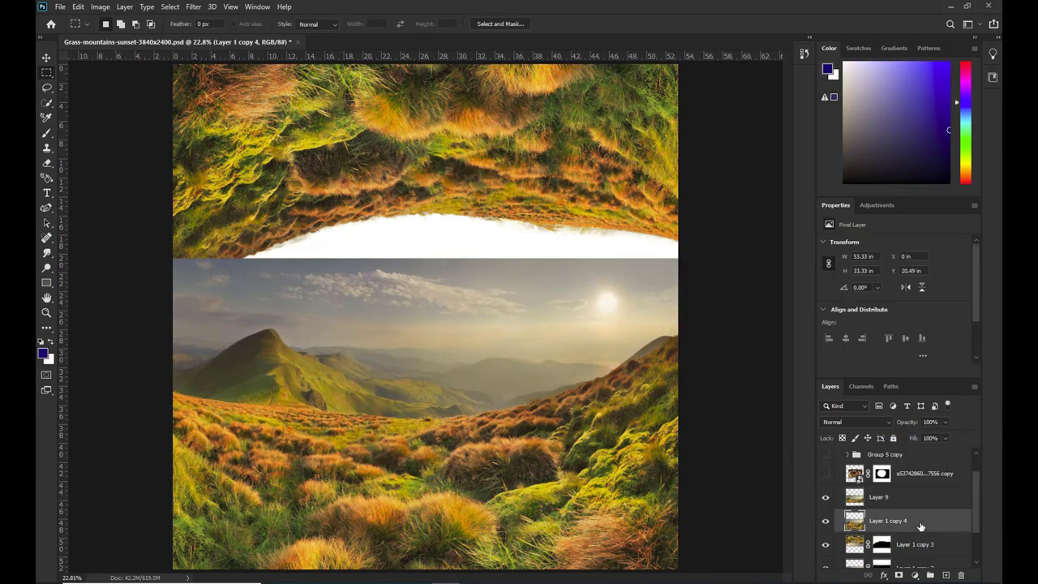
key(v)
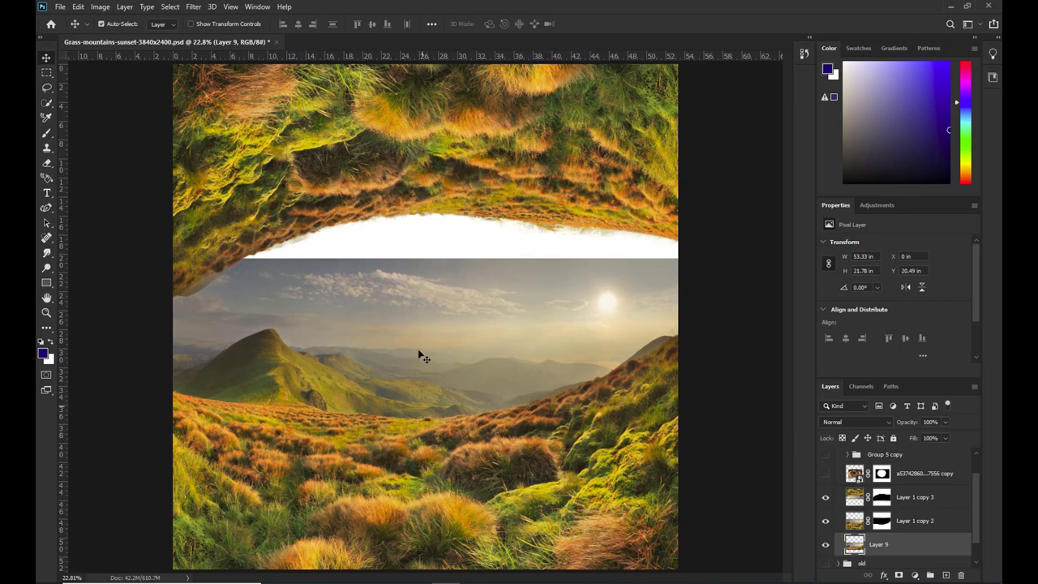
key(ctrl+t)
drag(426, 258, 426, 196)
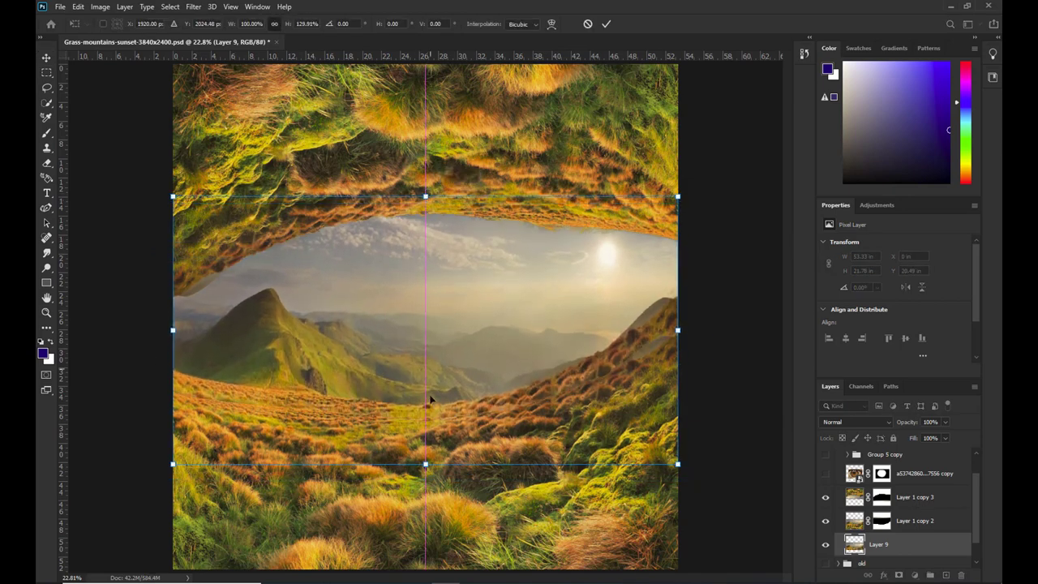
drag(431, 399, 430, 409)
drag(425, 474, 427, 502)
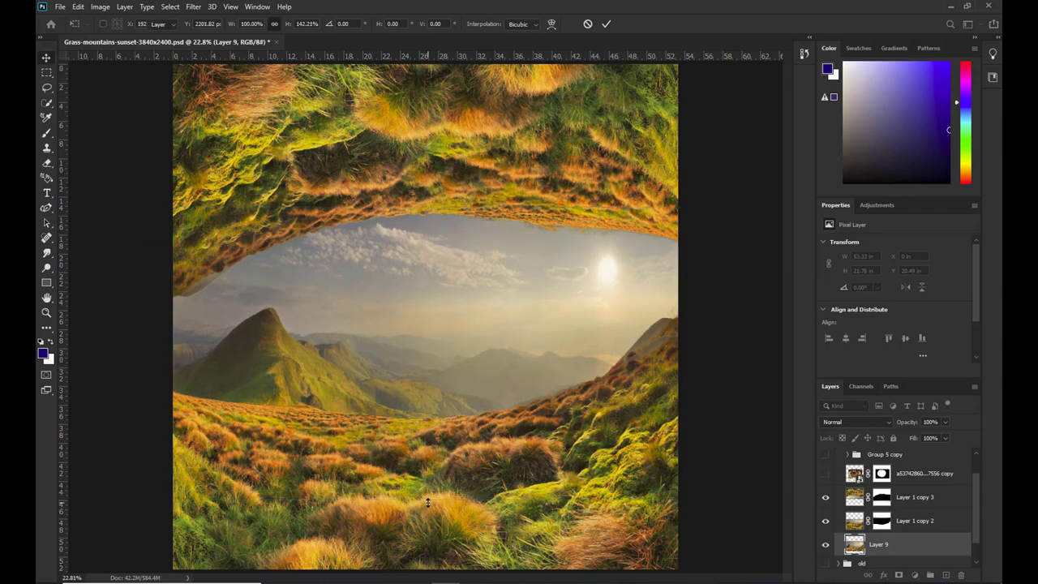
key(Return)
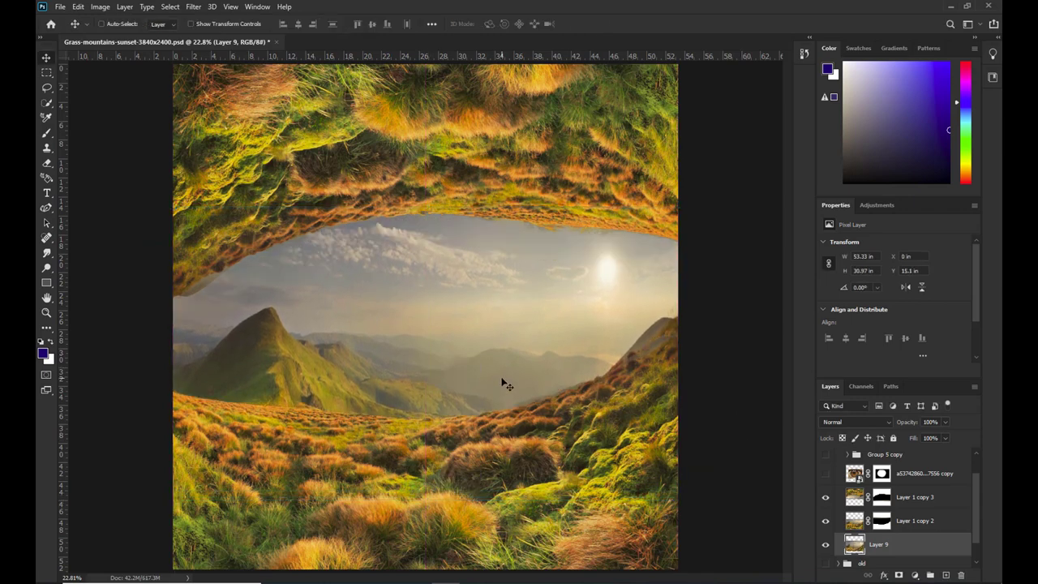
Duplicate the stretched sky layer and move the copy upward
key(ctrl+j)
key(ctrl+t)
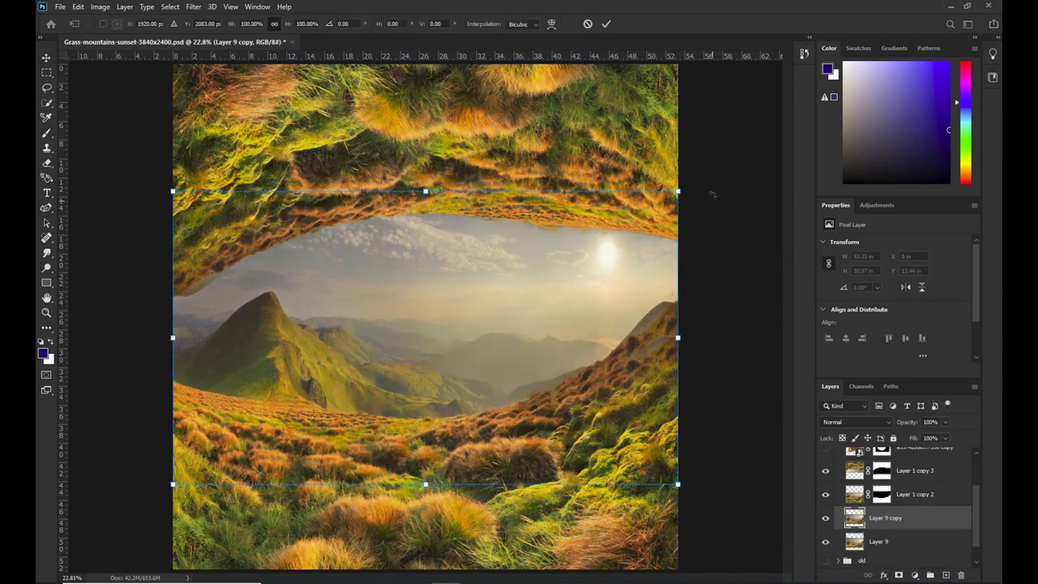
drag(456, 384, 464, 352)
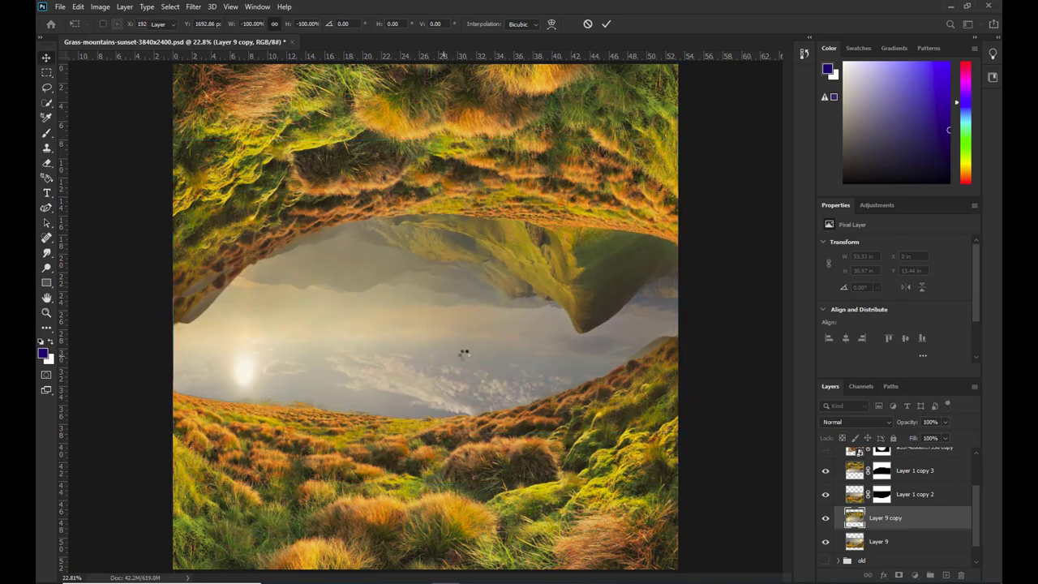
key(Return)
Mask Layer 9 copy to hide the mirrored sun, then move the eye layer above the landscape
click(899, 575)
key(b)
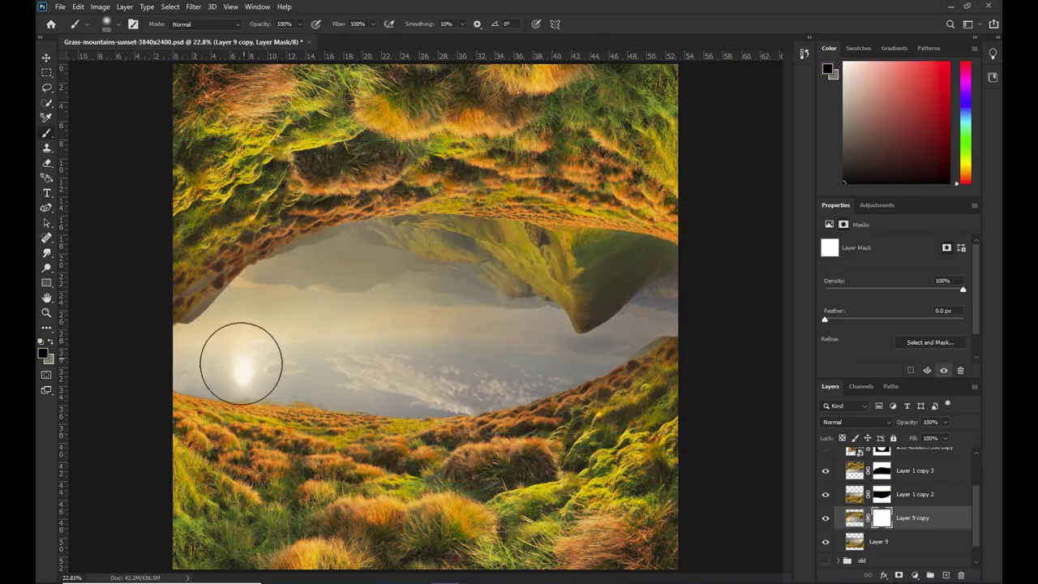
drag(241, 362, 438, 340)
drag(356, 372, 535, 405)
drag(210, 381, 462, 276)
key(v)
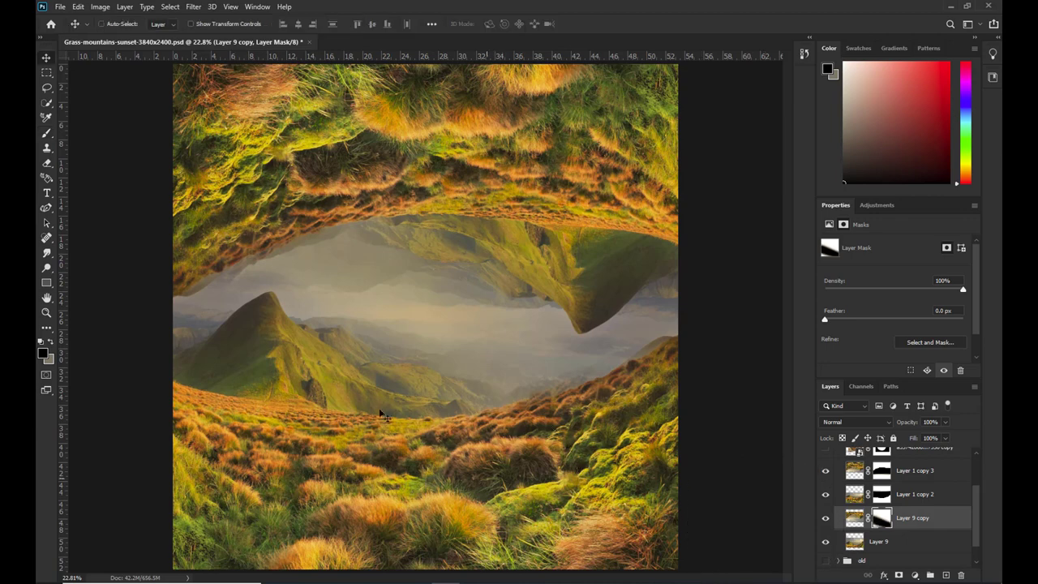
drag(907, 548, 916, 504)
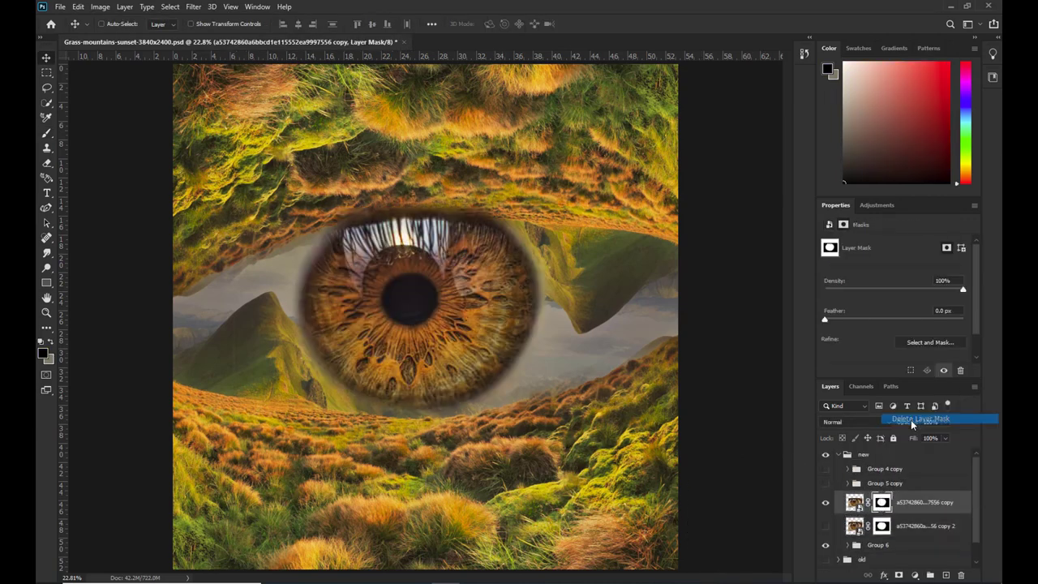
Paint the eye mask to hide its upper lid, corners and right white edge, then select the spare eye copy
click(898, 575)
key(b)
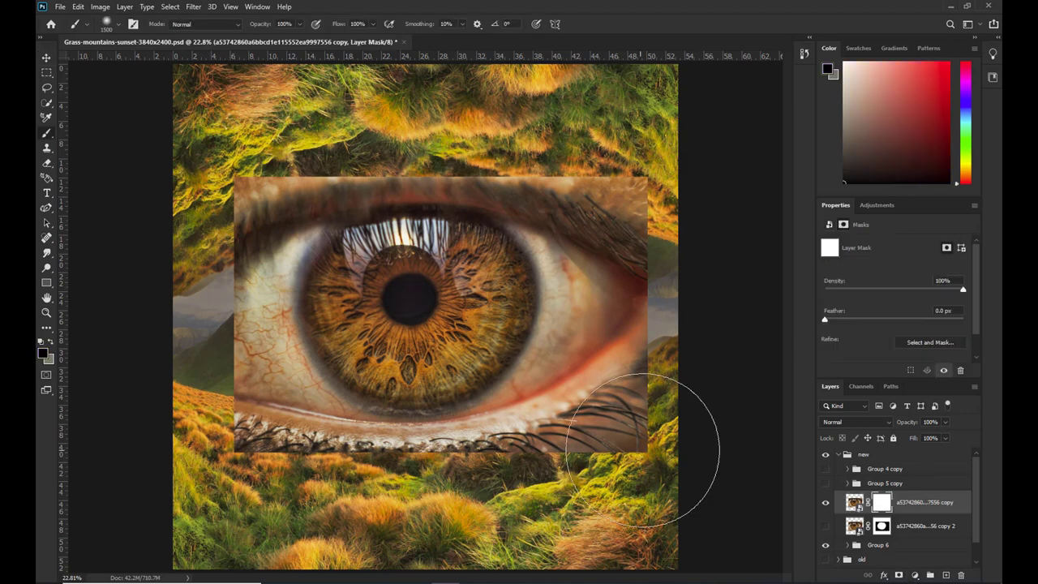
mouse_move(672, 441)
mouse_down()
mouse_move(660, 405)
mouse_move(657, 468)
mouse_move(288, 154)
mouse_move(332, 571)
mouse_move(260, 341)
mouse_move(495, 437)
mouse_up()
key(bracketright)
key(bracketright)
key(bracketright)
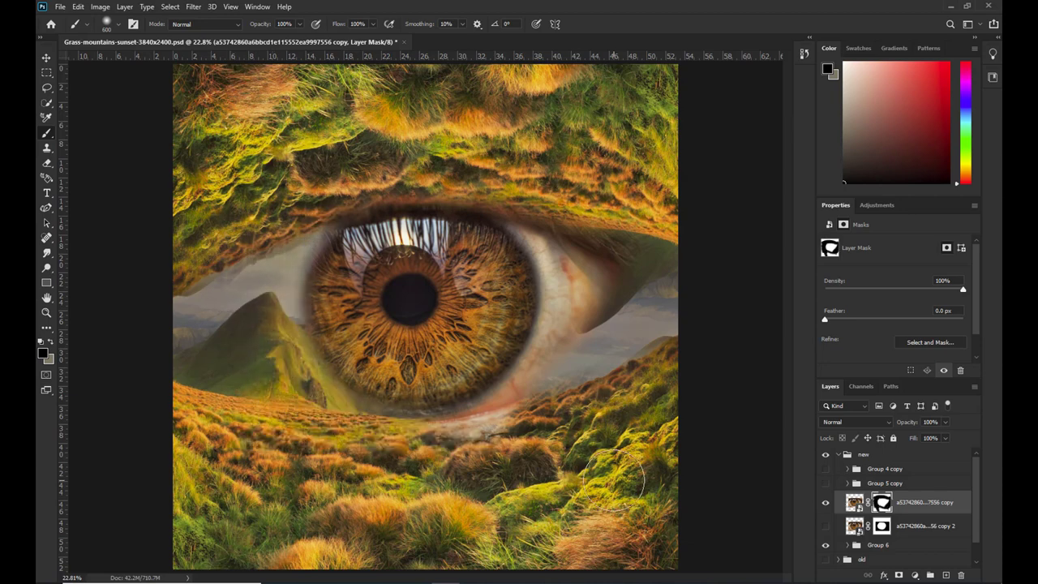
key(bracketleft)
key(bracketleft)
key(bracketleft)
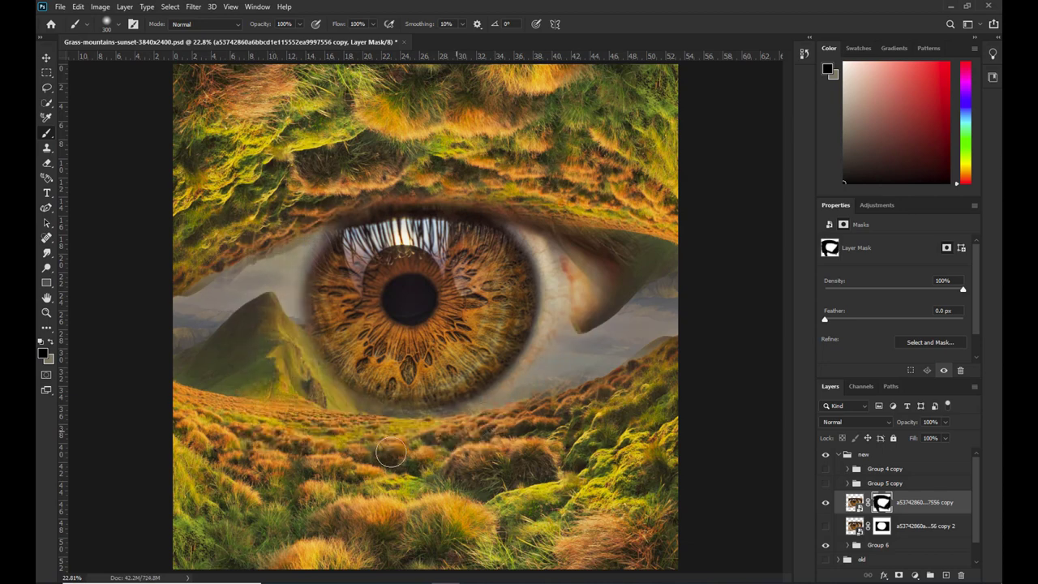
drag(579, 308, 614, 259)
mouse_move(496, 199)
mouse_down()
mouse_move(466, 185)
mouse_move(382, 180)
mouse_up()
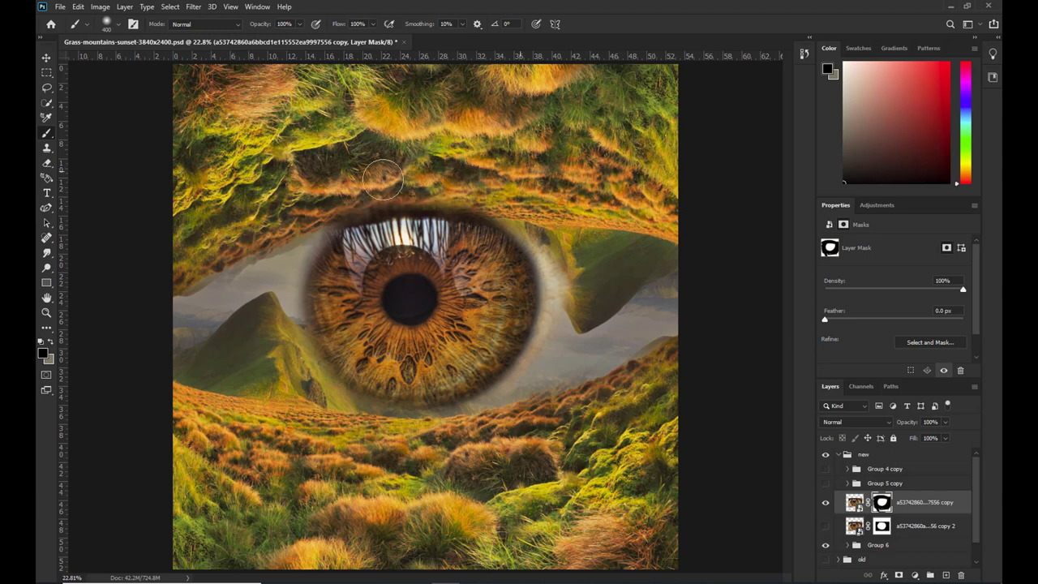
drag(617, 240, 575, 362)
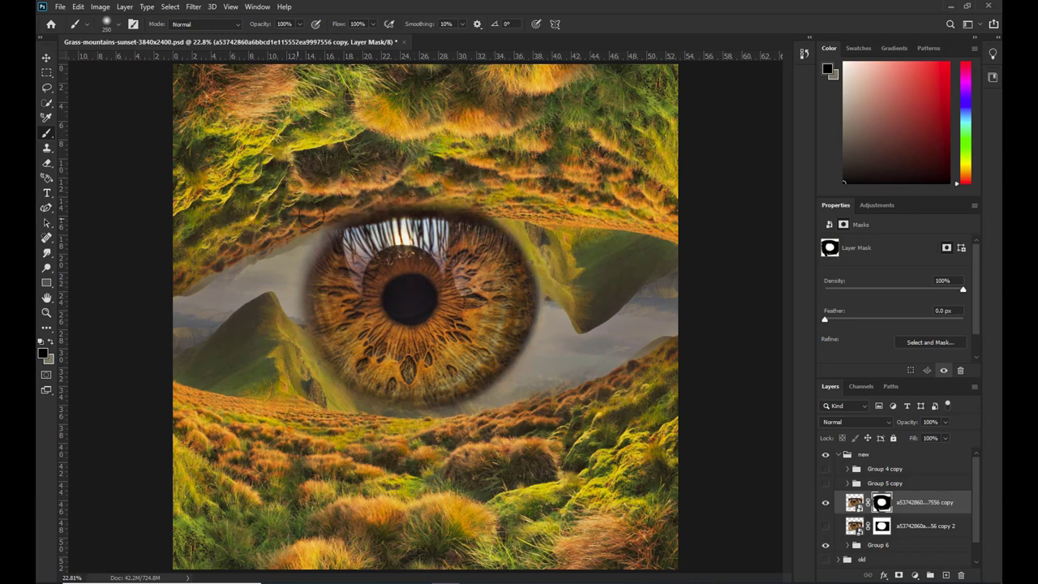
click(46, 58)
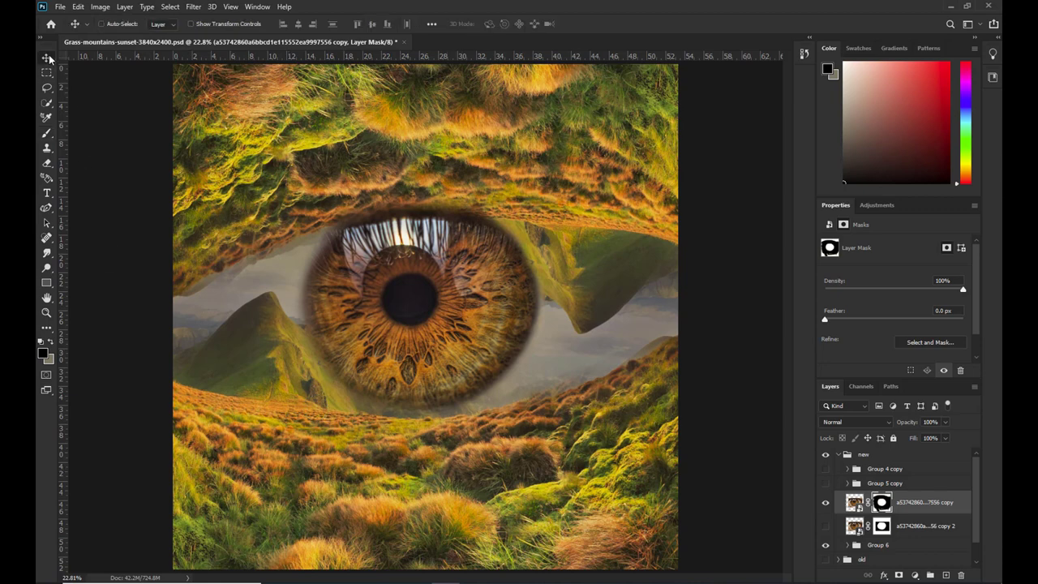
click(933, 525)
Delete the spare eye copy, move the eye into Group 6, and paint black shadow on new Layer 10
key(Delete)
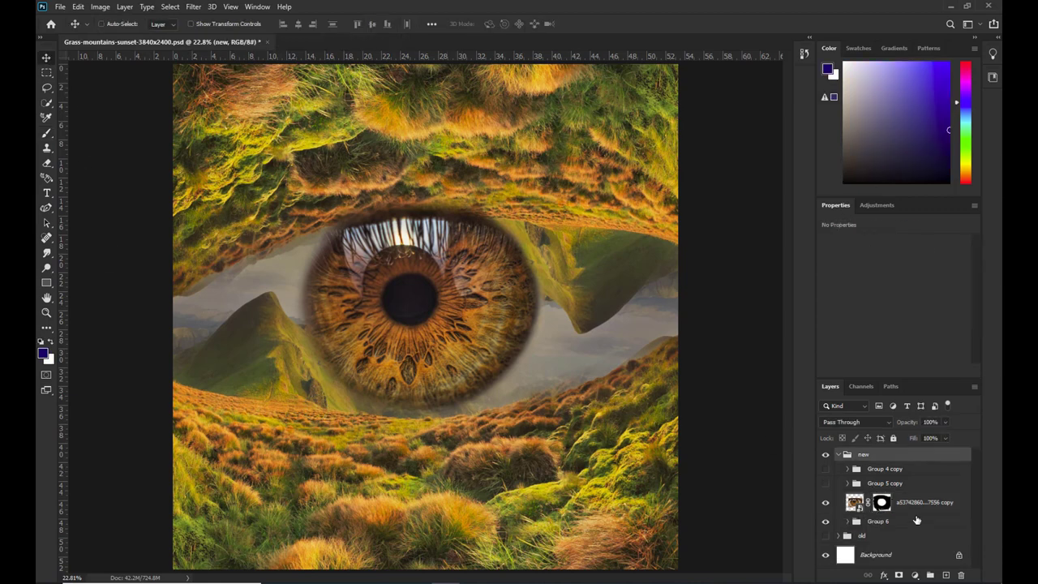
drag(849, 525, 849, 523)
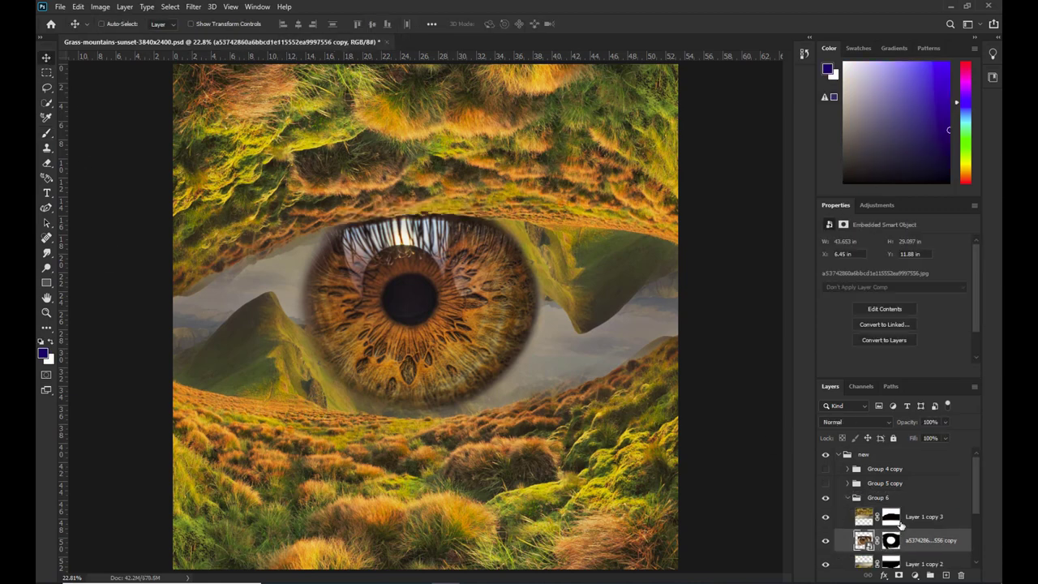
click(946, 575)
key(b)
click(44, 355)
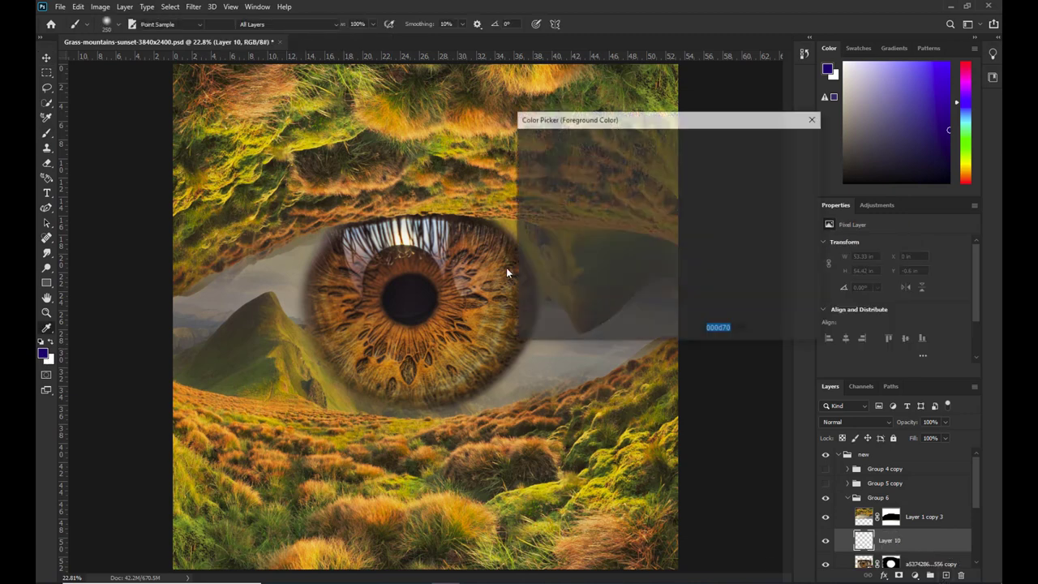
text(000000)
key(Return)
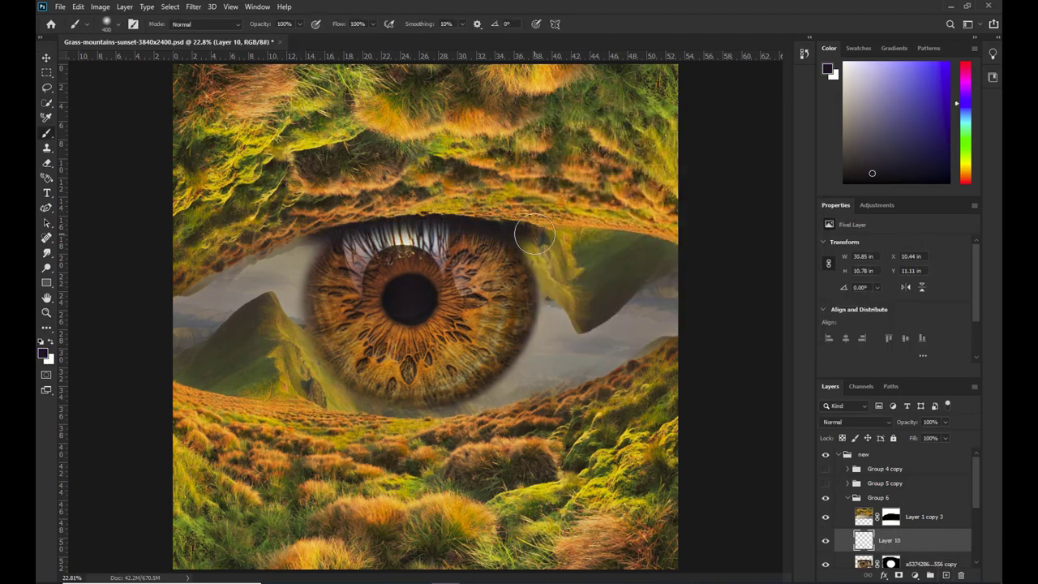
drag(322, 205, 77, 291)
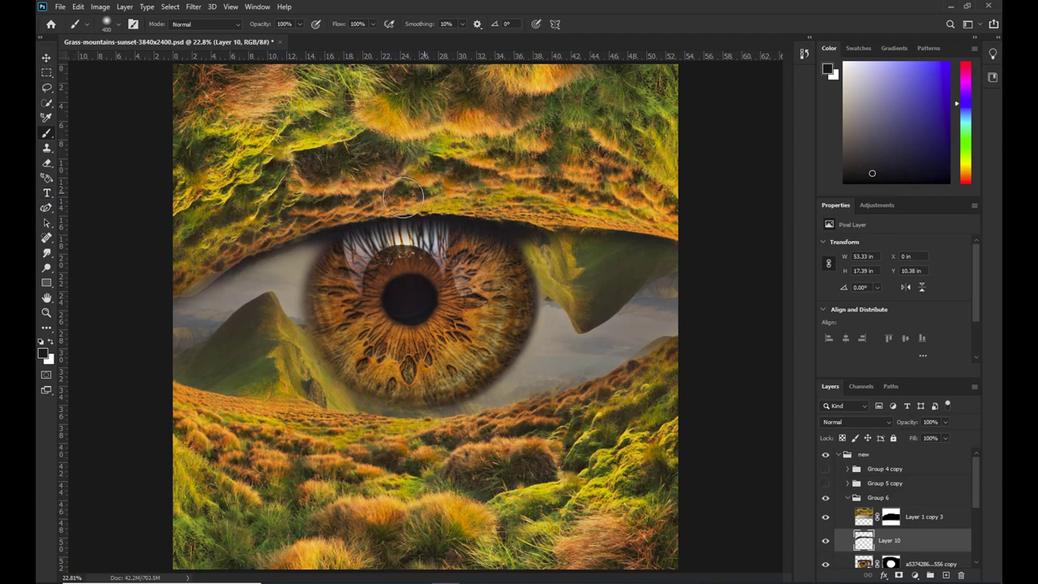
Set Layer 10 to Multiply blending at 83% opacity
click(46, 57)
click(855, 422)
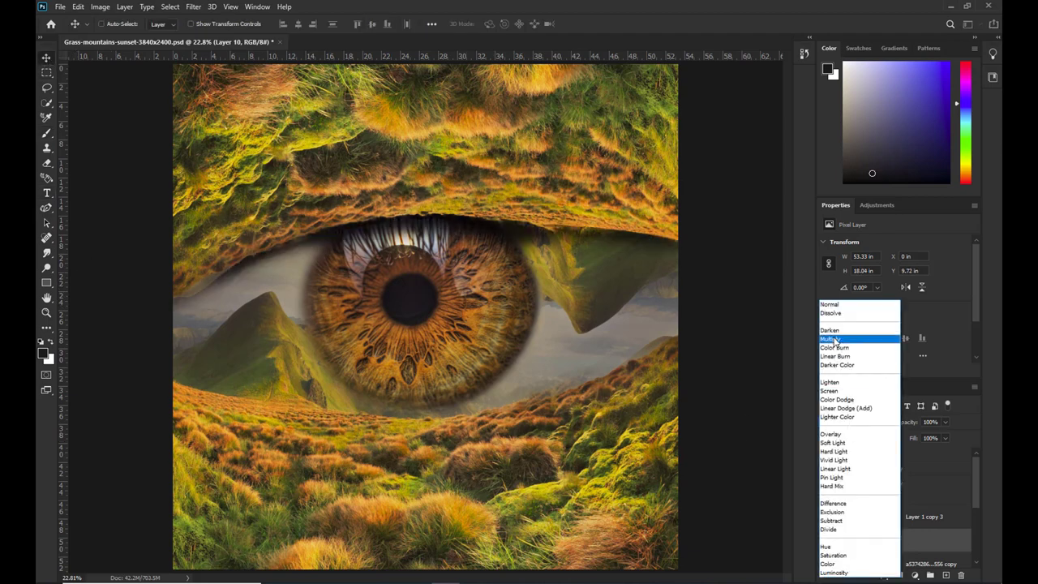
click(844, 337)
drag(943, 436, 936, 437)
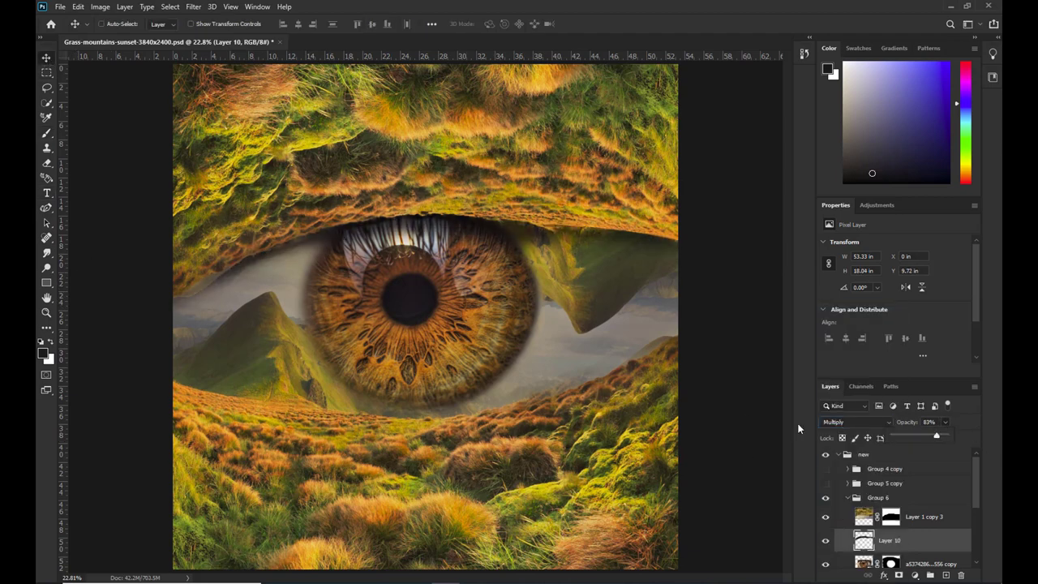
click(751, 399)
scroll(887, 510, down, 5)
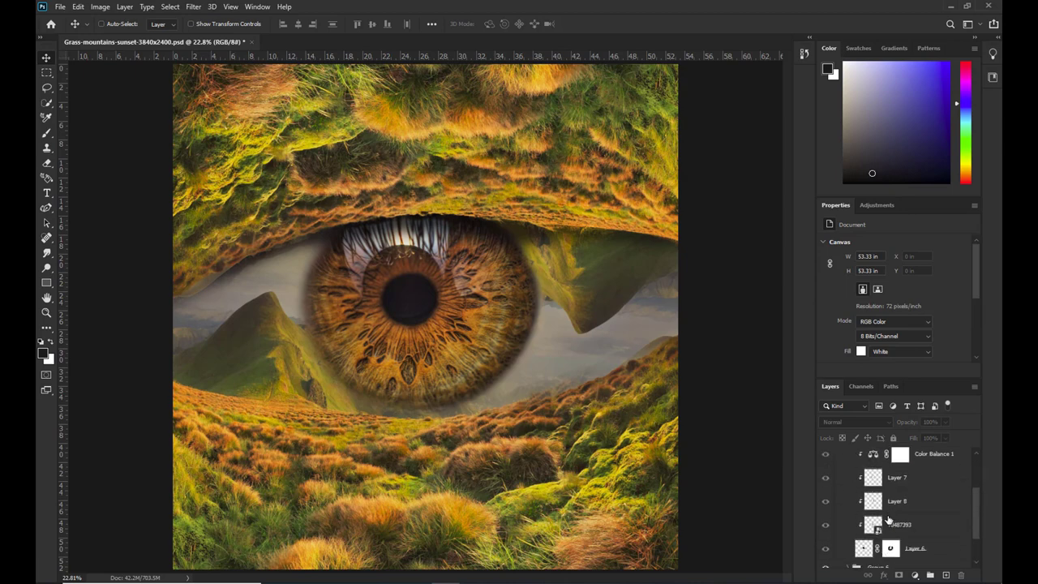
Show Group 5 copy to reveal the figure in the pupil
scroll(887, 520, up, 2)
scroll(828, 487, up, 1)
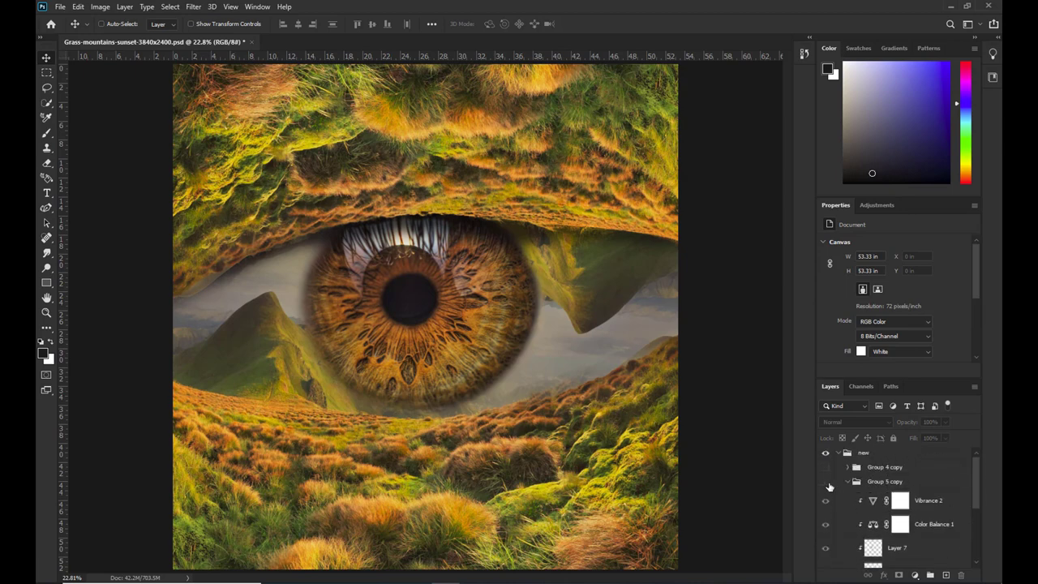
click(826, 484)
scroll(827, 490, down, 1)
scroll(833, 526, down, 1)
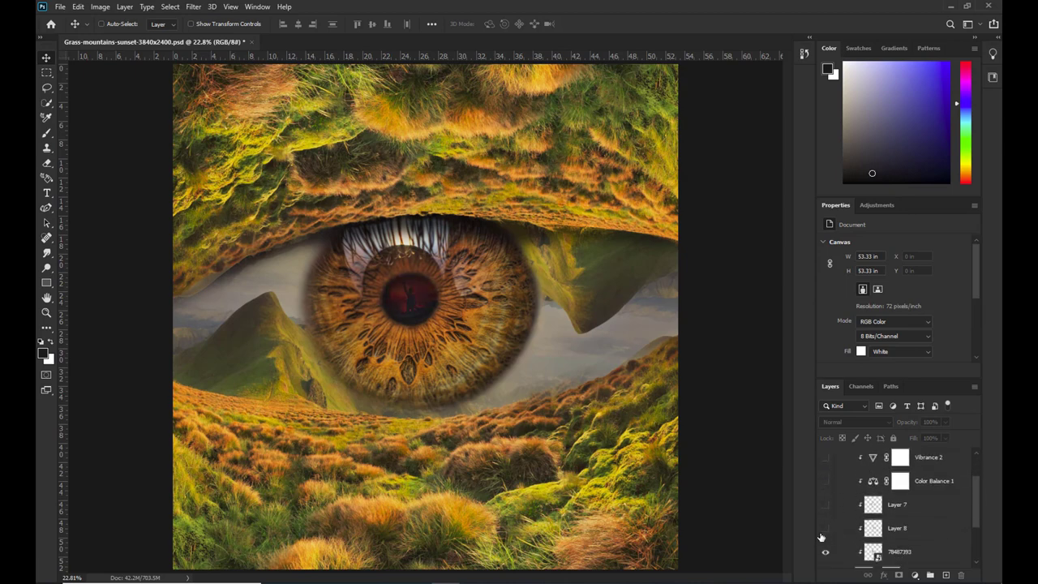
scroll(829, 531, down, 1)
Turn on the numbered figure layer and keep Layer 6 in Pin Light blending
click(825, 553)
scroll(826, 536, down, 1)
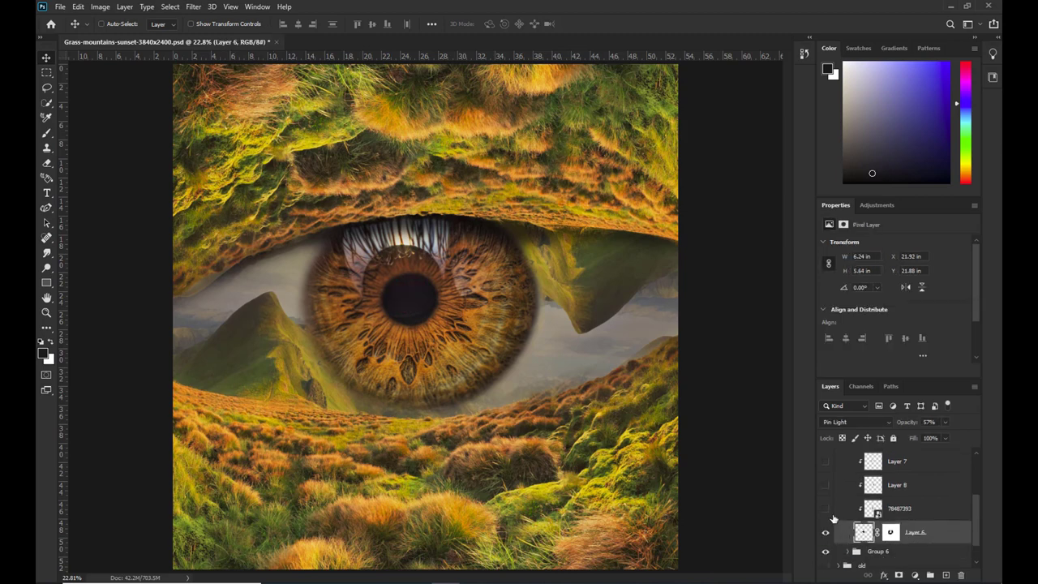
click(851, 422)
click(857, 302)
click(826, 508)
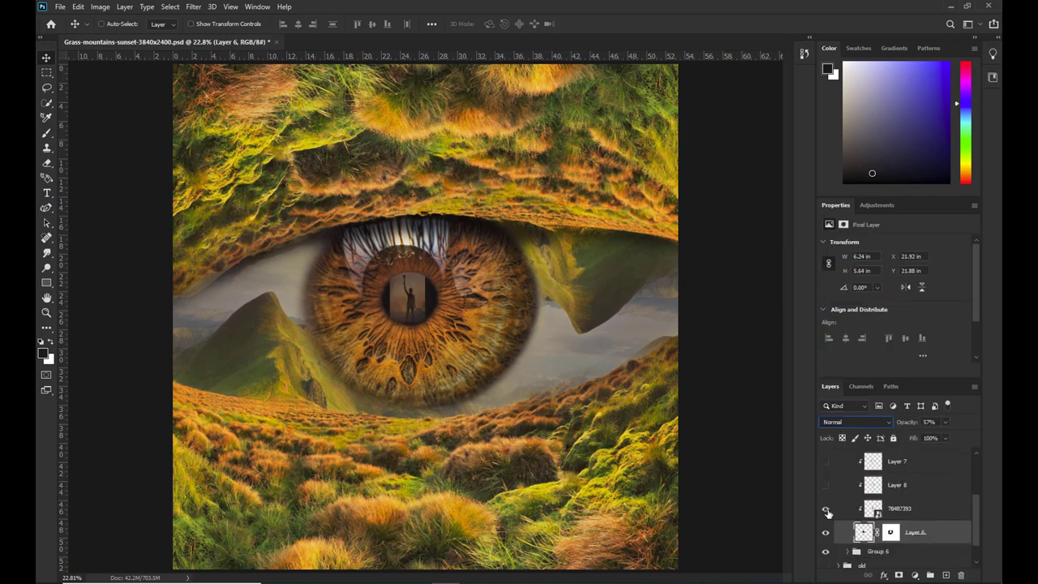
click(846, 423)
click(860, 480)
scroll(825, 468, up, 1)
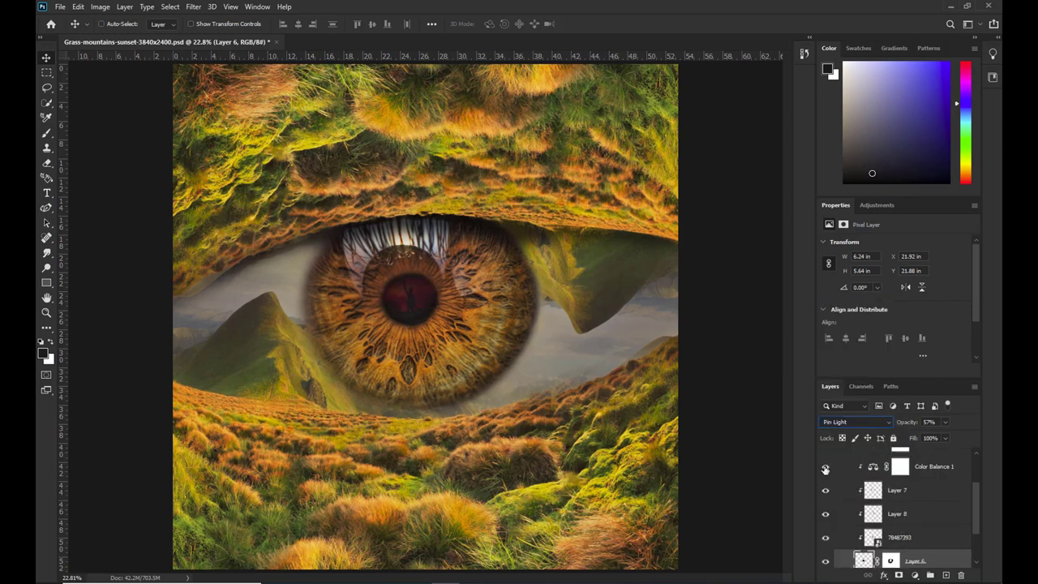
scroll(826, 479, up, 2)
Inspect Color Balance 1 and Vibrance 2, collapse Group 5 copy, and expand Group 6
click(873, 525)
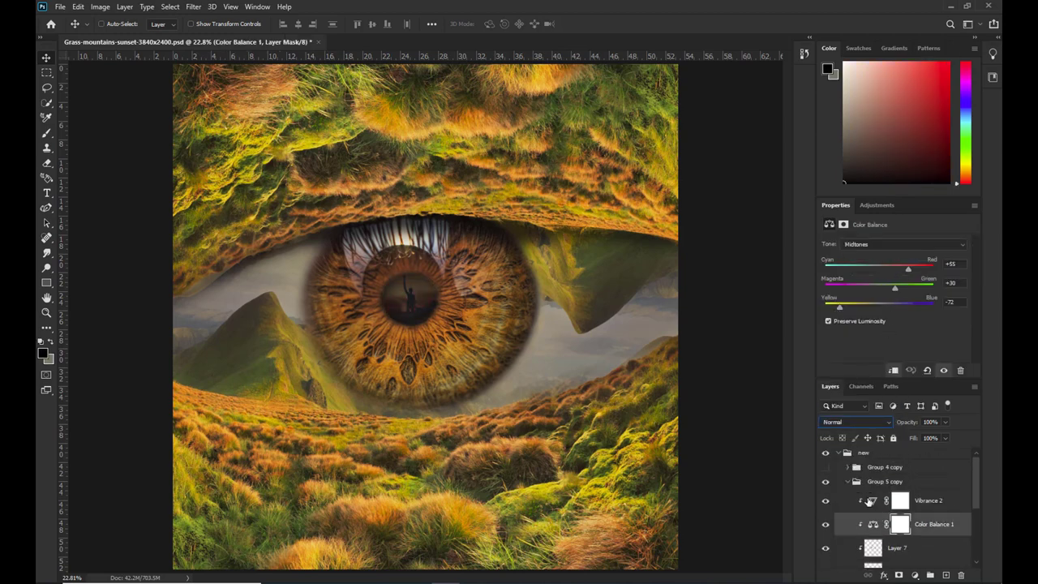
click(869, 500)
click(849, 482)
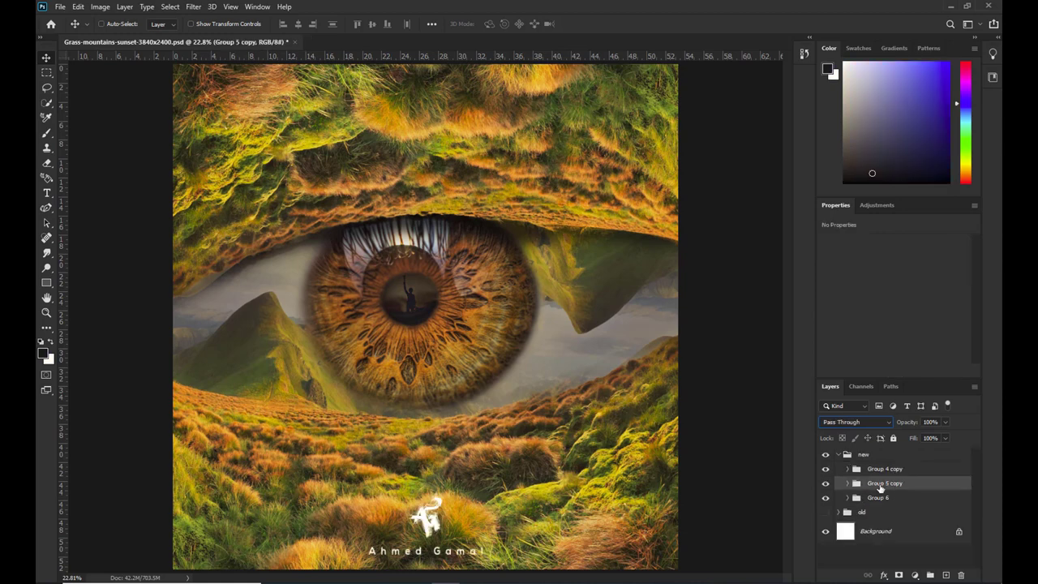
click(880, 501)
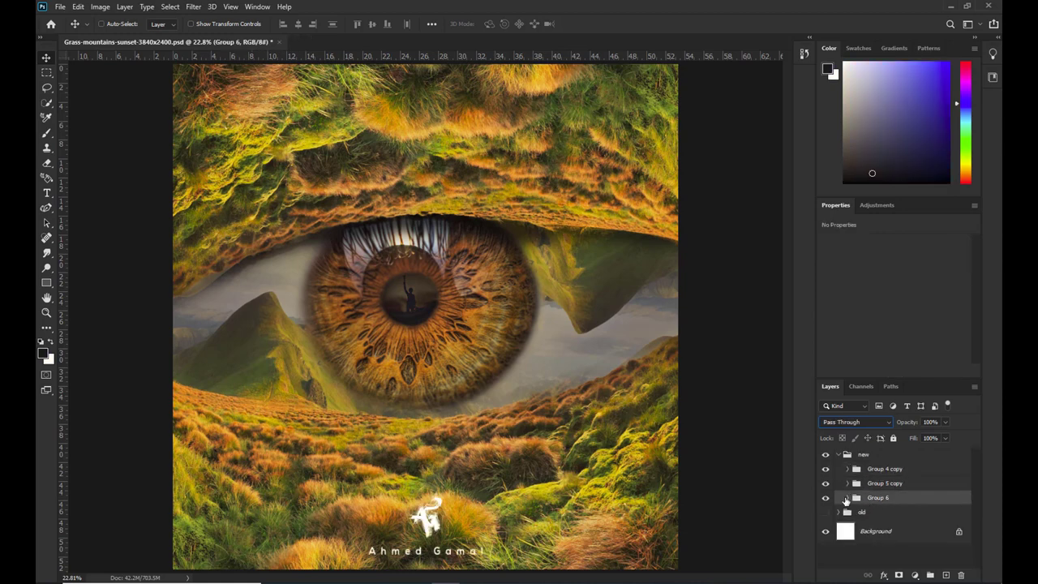
click(848, 497)
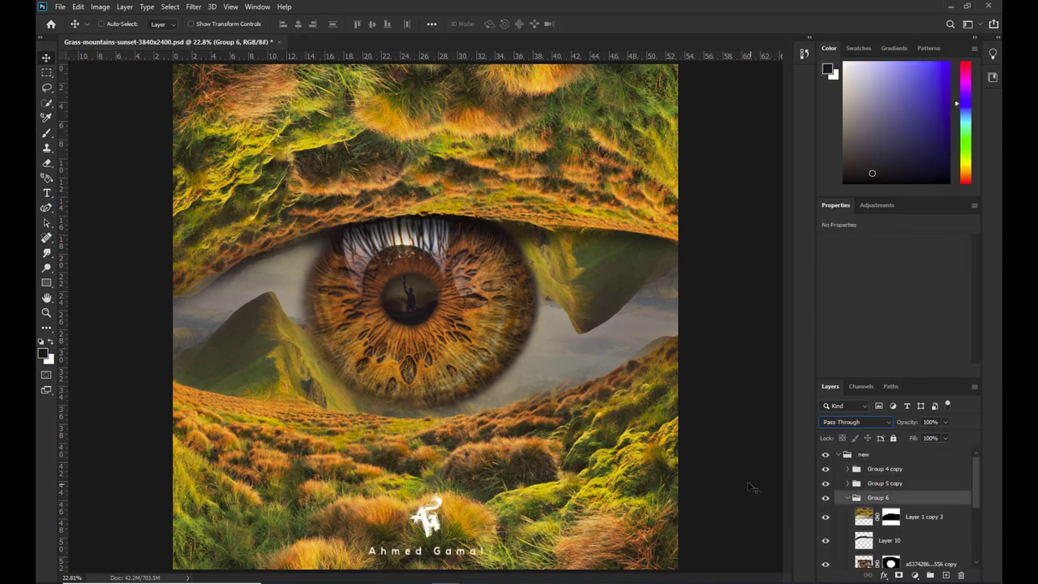
Add a Brightness/Contrast adjustment above Layer 1 copy 3 with Brightness -150 and Contrast 0
click(924, 517)
scroll(916, 510, down, 1)
click(915, 575)
click(946, 405)
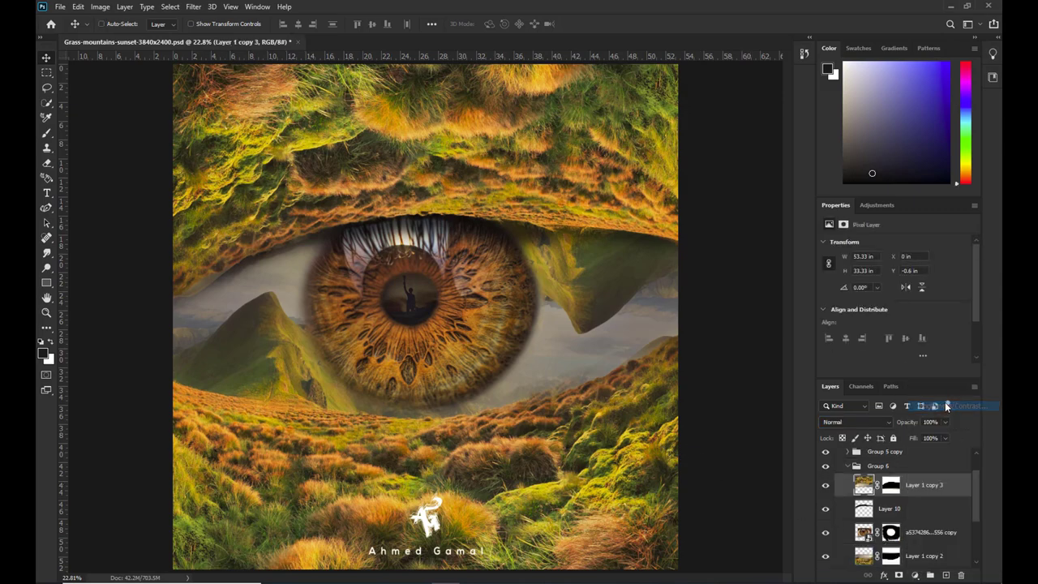
drag(856, 274, 833, 275)
drag(893, 298, 893, 297)
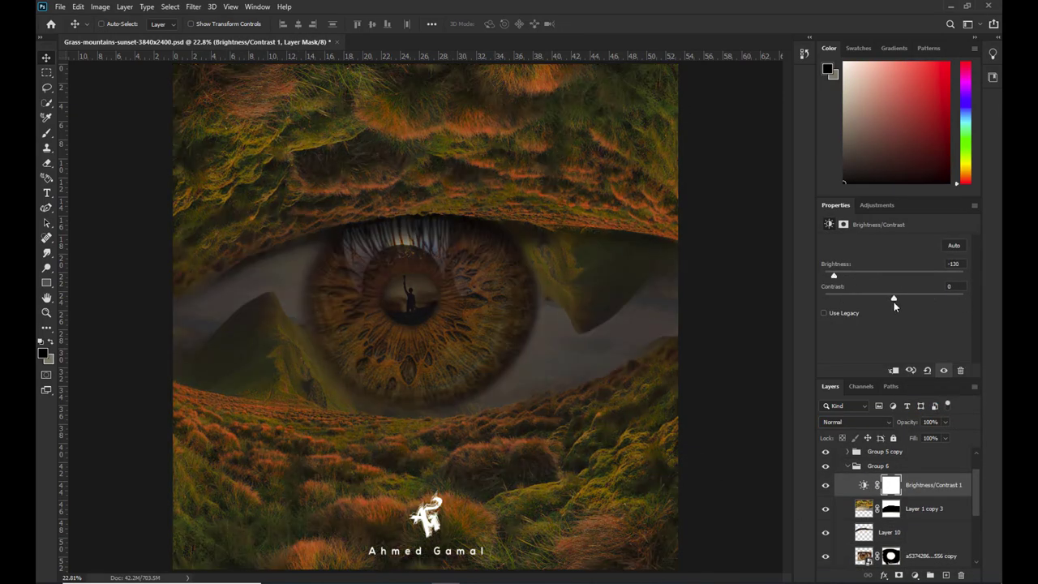
drag(834, 276, 823, 277)
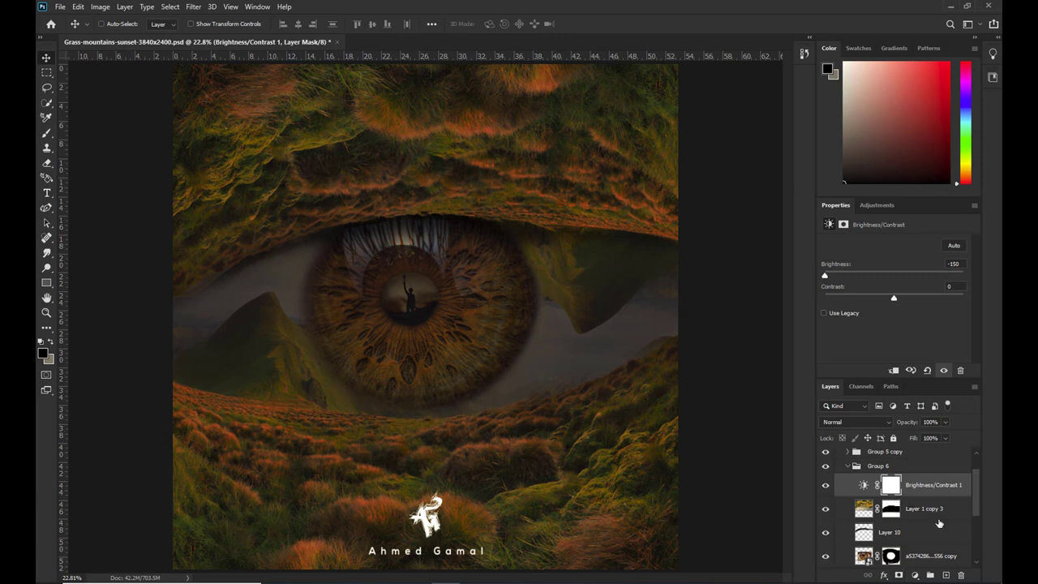
Add a Vibrance adjustment with Vibrance -50 and Saturation -26, and select the Brightness/Contrast mask
click(932, 511)
click(915, 575)
click(938, 453)
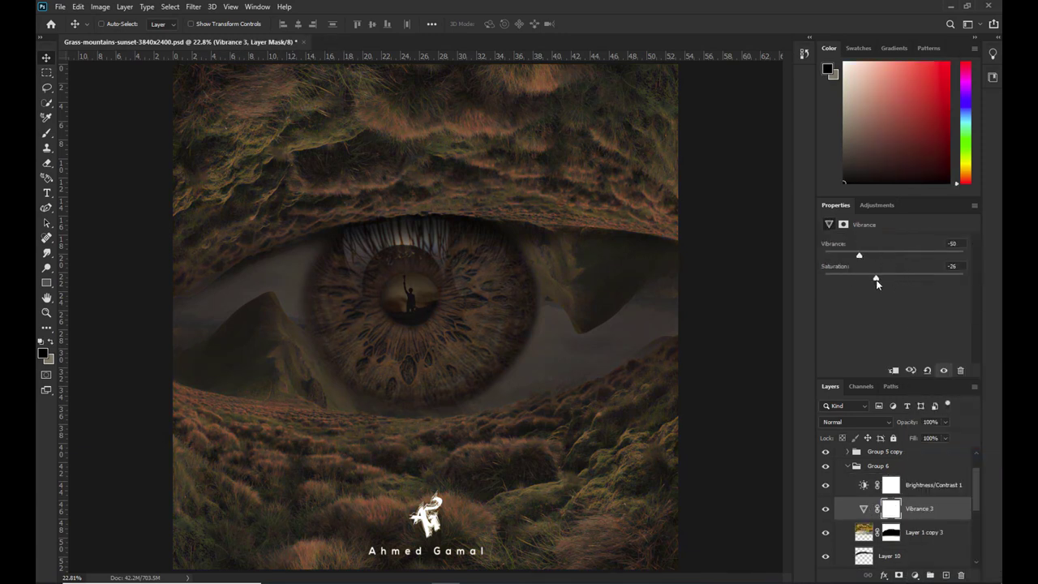
click(889, 487)
Paint the Brightness/Contrast mask with a larger brush to brighten the eye centre
key(b)
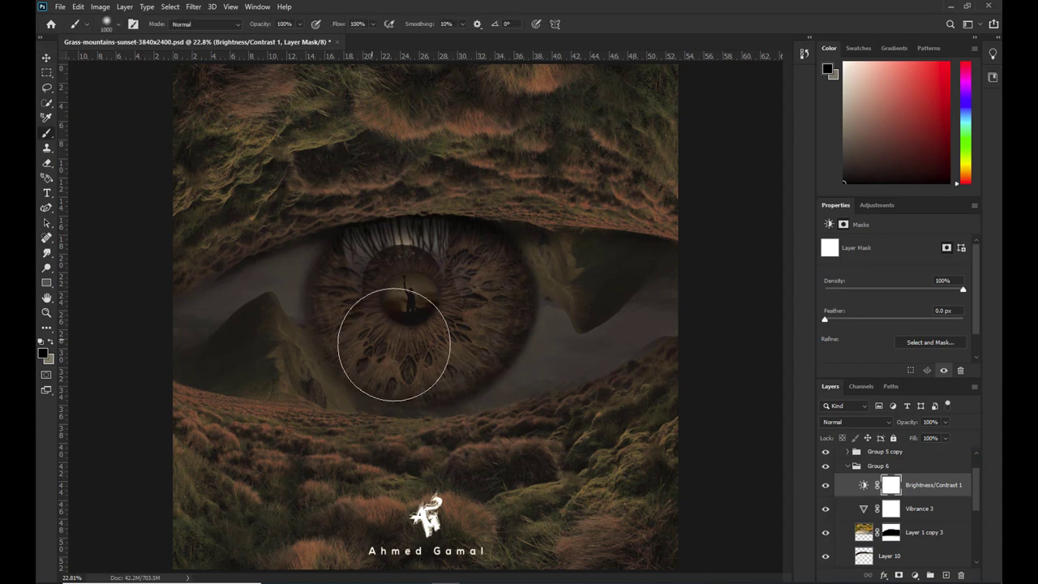
key(bracketright)
key(bracketright)
key(bracketright)
drag(428, 332, 428, 343)
click(428, 343)
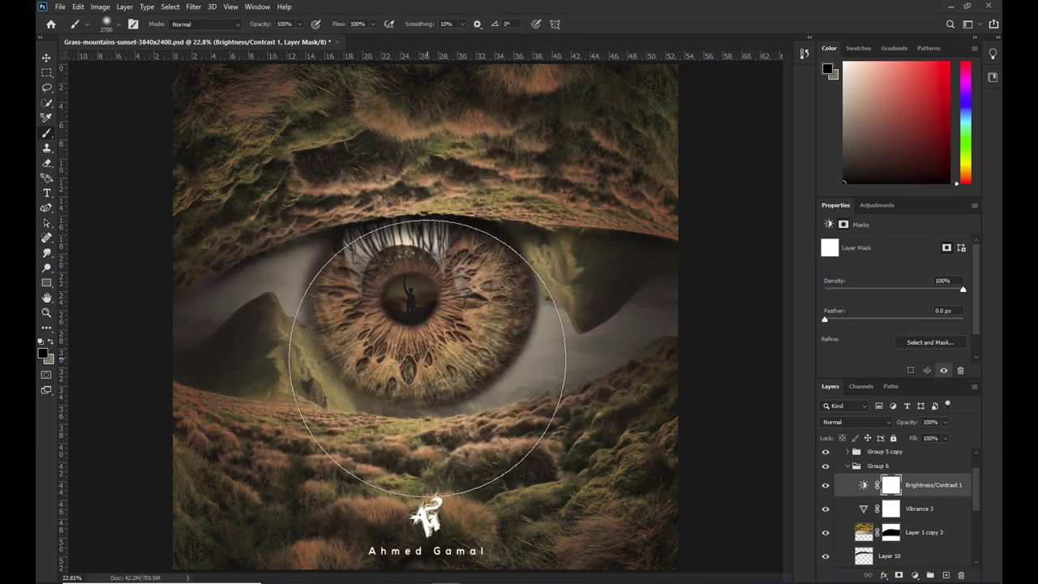
Paint a dark shadow over the lower-right grass corner on a new layer
click(46, 58)
click(945, 575)
key(b)
key(bracketleft)
key(bracketleft)
key(bracketleft)
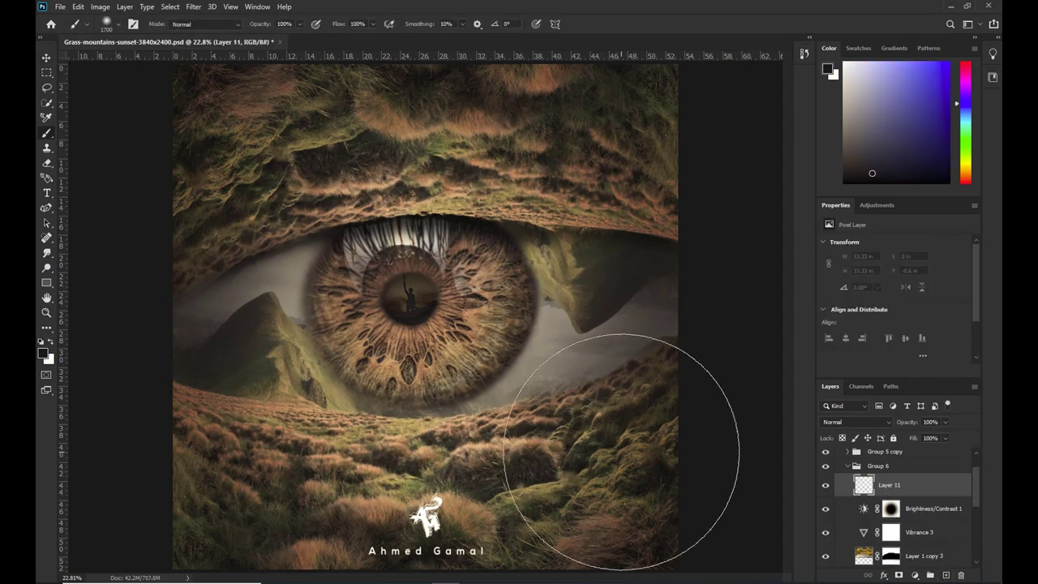
key(bracketleft)
key(bracketleft)
key(bracketleft)
drag(637, 475, 454, 543)
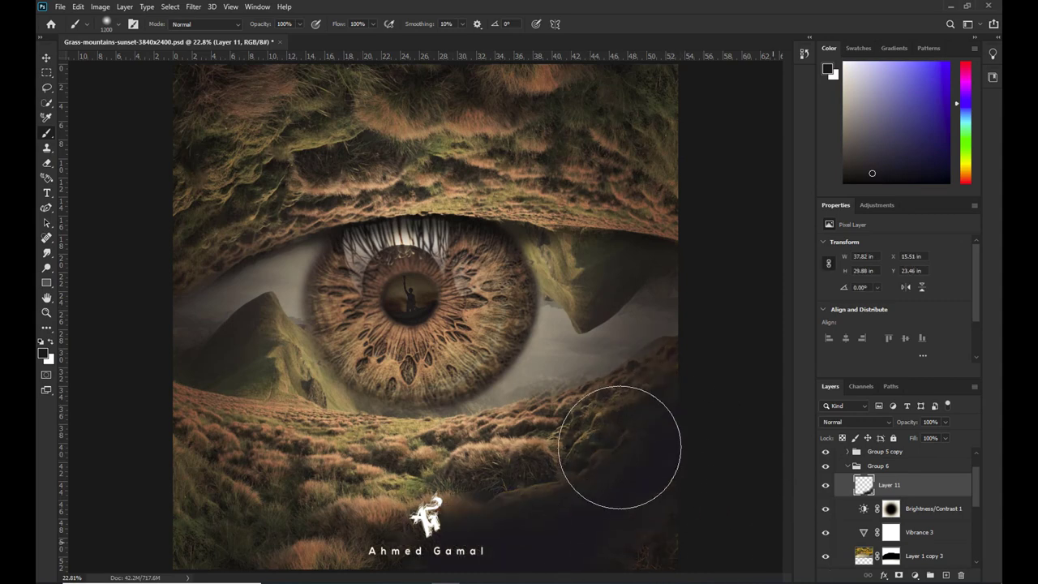
scroll(619, 446, down, 3)
key(bracketright)
key(bracketright)
key(bracketright)
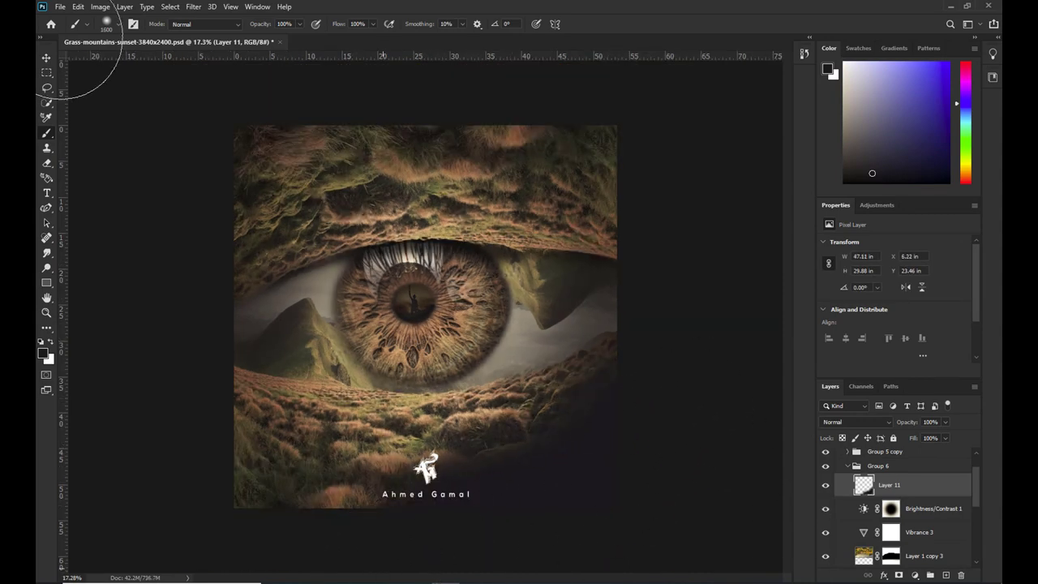
Duplicate the corner shadow, mirror it, and move it to the left canvas edge
click(46, 58)
key(ctrl+j)
key(ctrl+t)
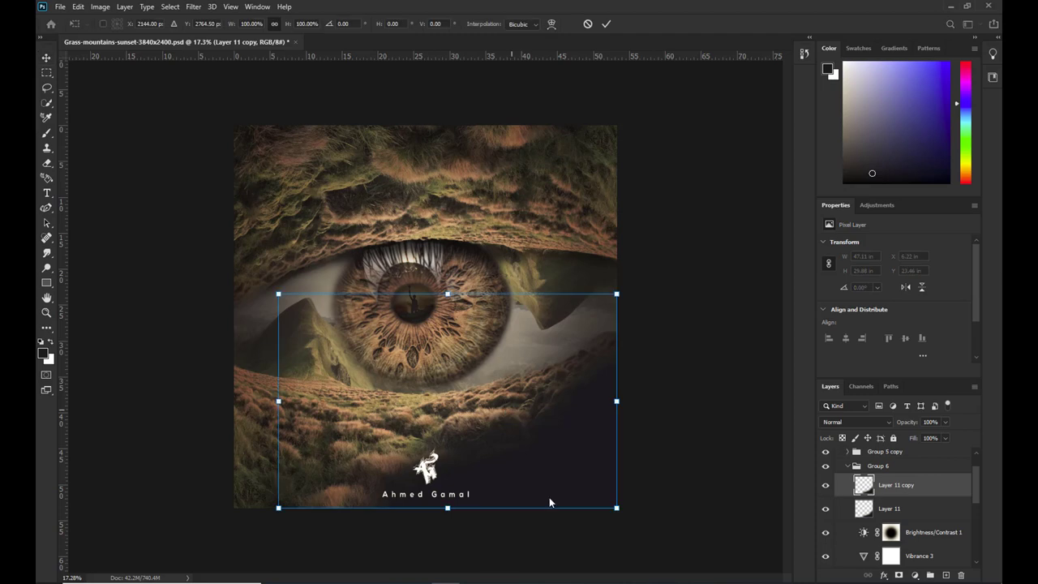
right_click(512, 197)
click(557, 395)
drag(519, 381, 474, 381)
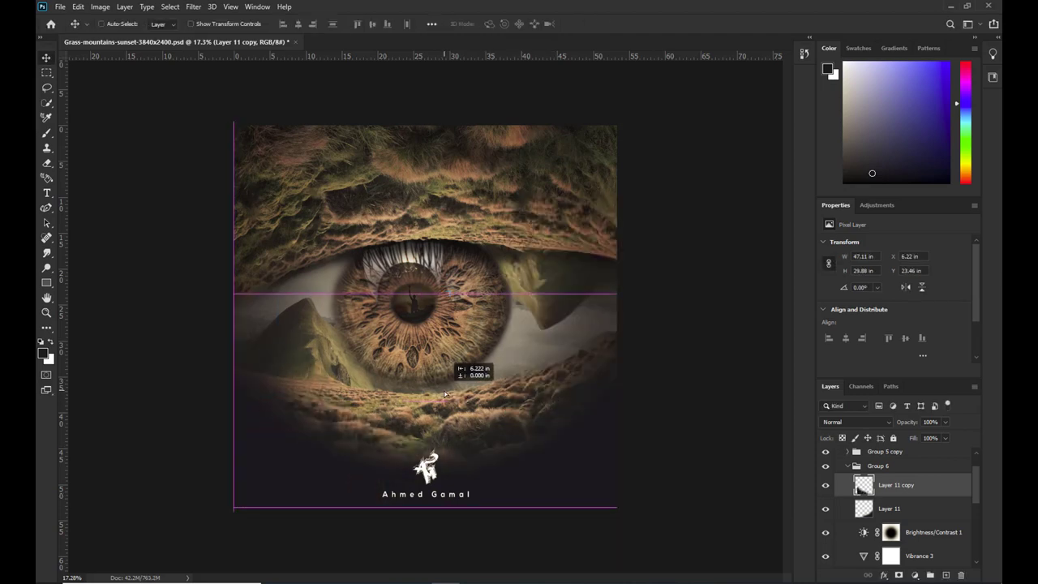
key(Return)
Merge the two shadow layers and set the result to Multiply at 62% opacity
shift+click(910, 508)
key(ctrl+e)
click(855, 421)
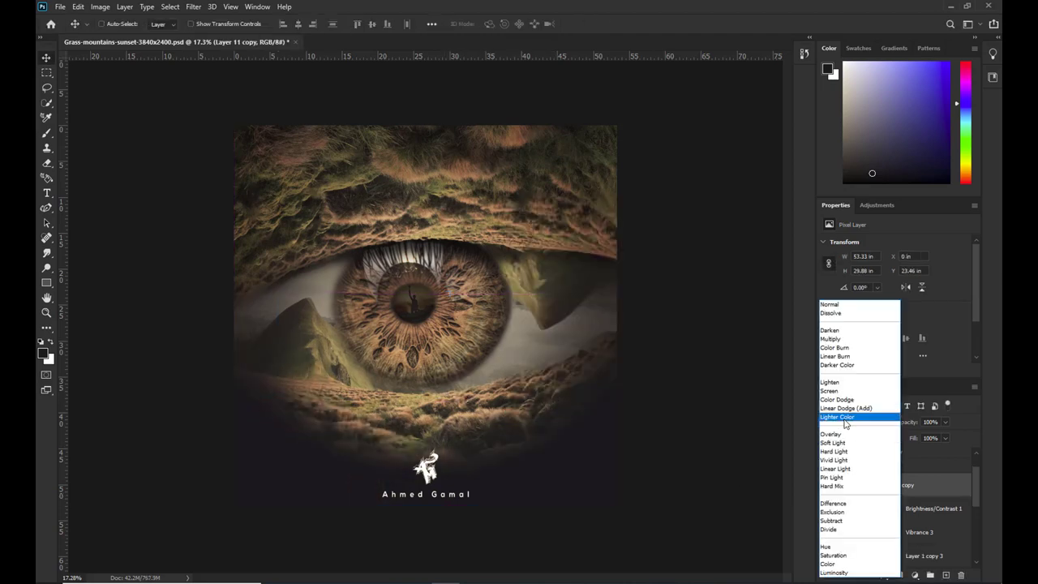
click(833, 339)
drag(943, 436, 926, 438)
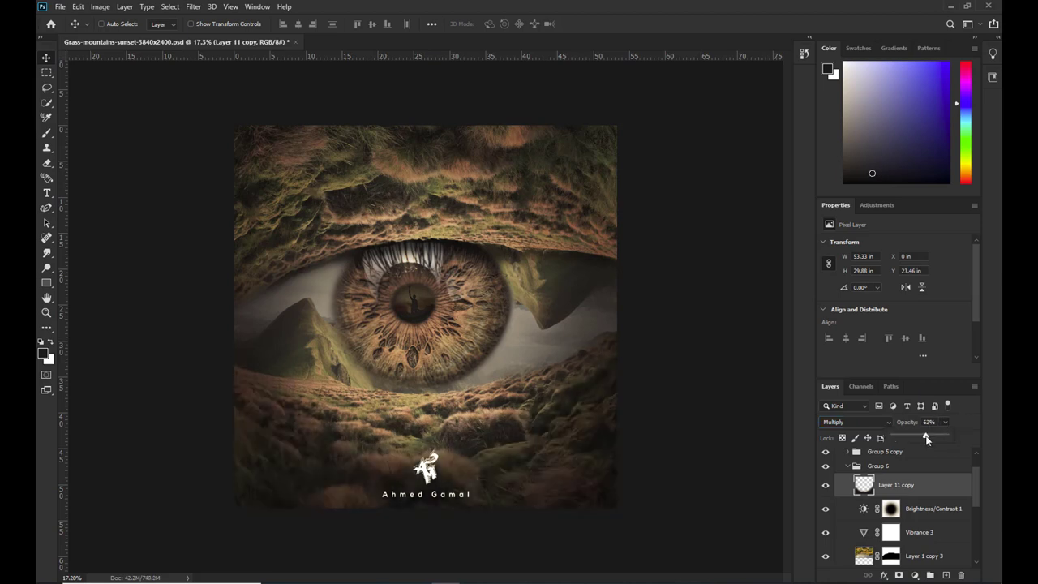
Duplicate the shadow layer, flip it vertically, and move it over the top of the canvas
key(ctrl+j)
key(ctrl+t)
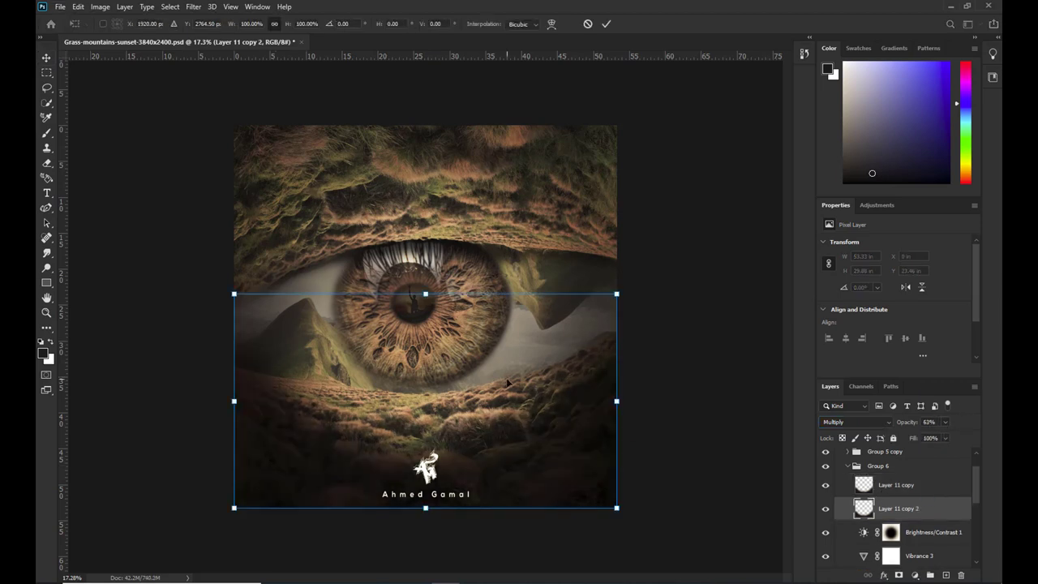
right_click(507, 386)
click(535, 364)
right_click(535, 415)
click(566, 408)
key(Return)
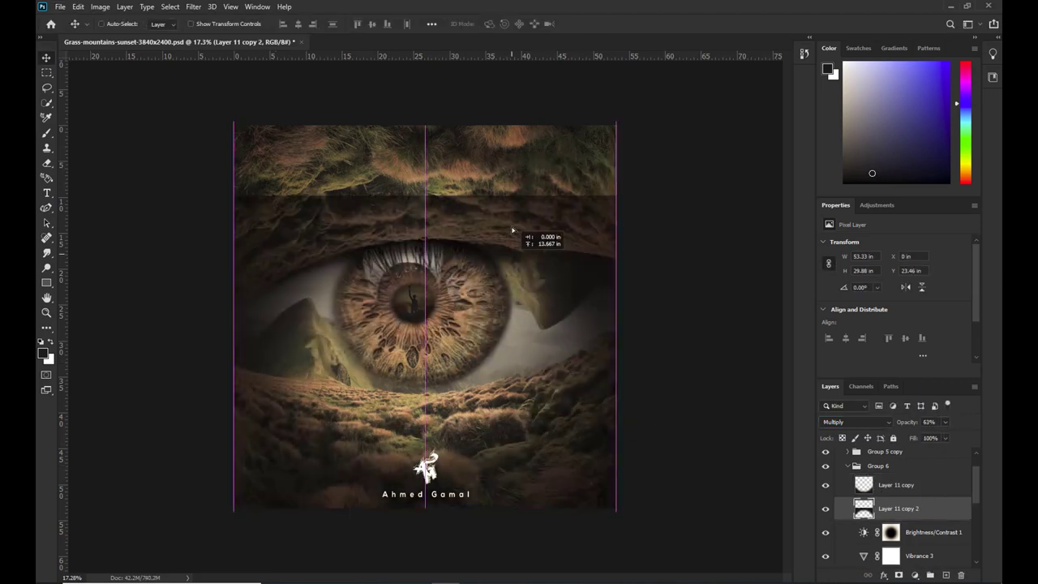
drag(498, 341, 496, 170)
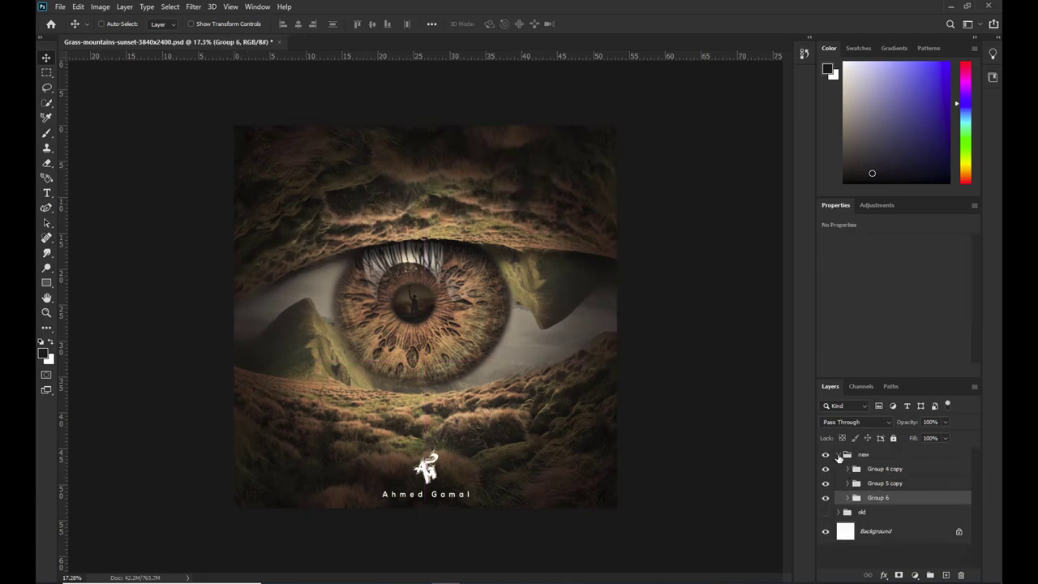
Toggle the new group's visibility on and off to compare it against the old artwork
click(826, 468)
click(825, 454)
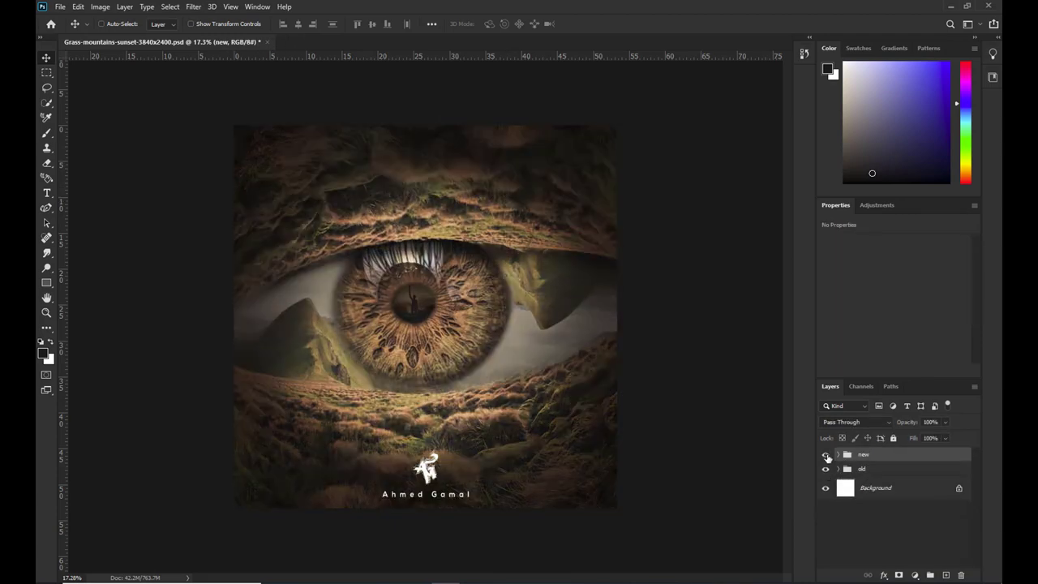
click(826, 455)
click(826, 457)
click(825, 454)
Duplicate the new group as 'new copy' and convert it into a smart object
click(837, 454)
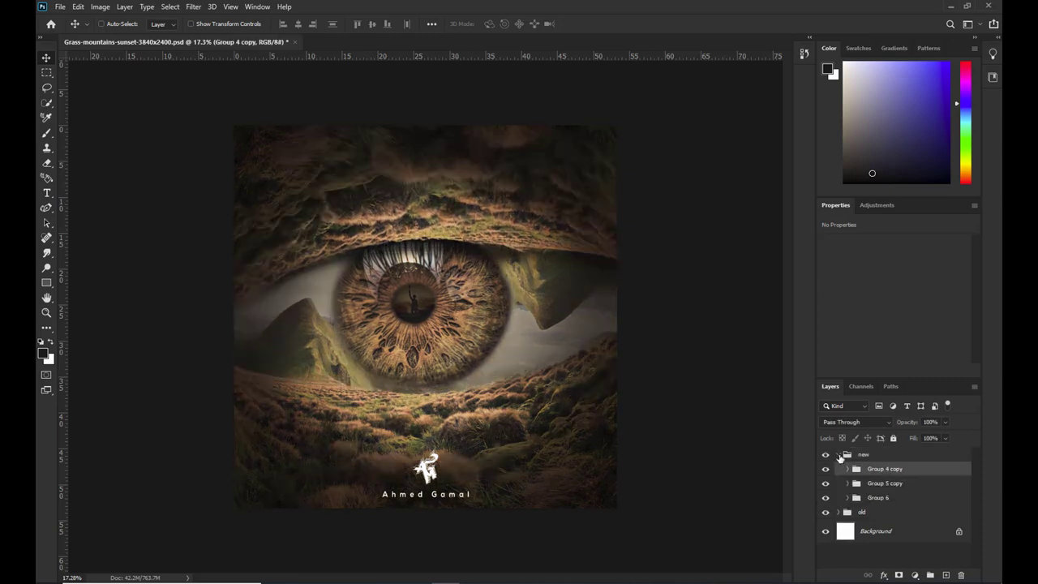
drag(880, 457, 945, 575)
right_click(892, 460)
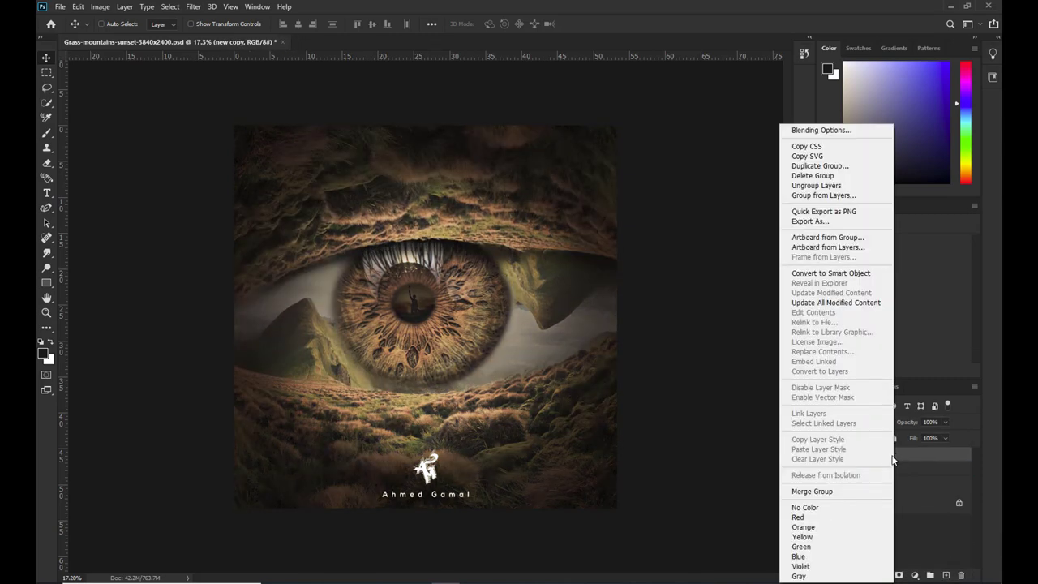
click(825, 275)
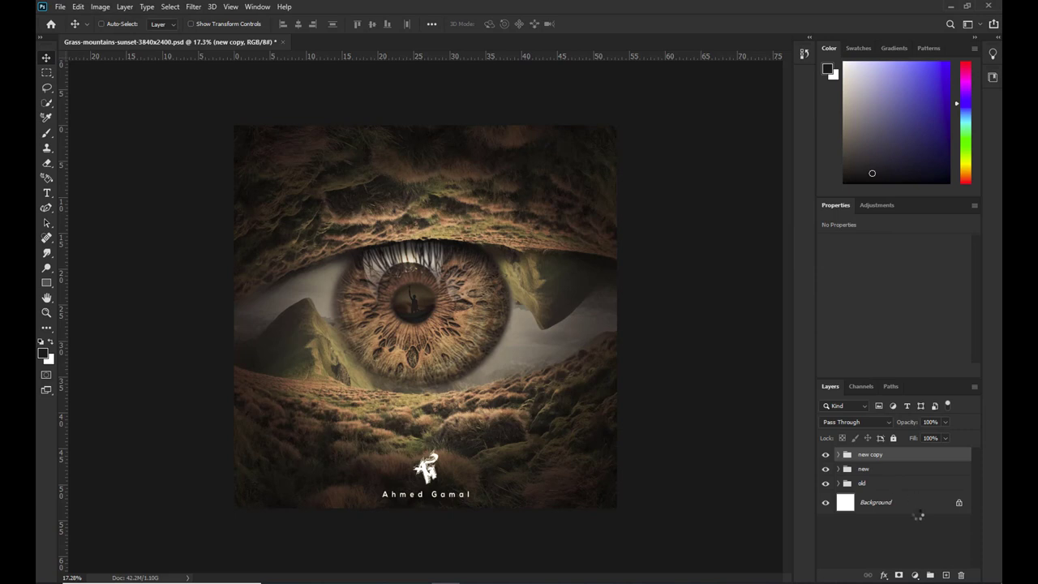
In the Camera Raw Filter, warm Temperature to +8 and raise Exposure to +0.30
click(193, 6)
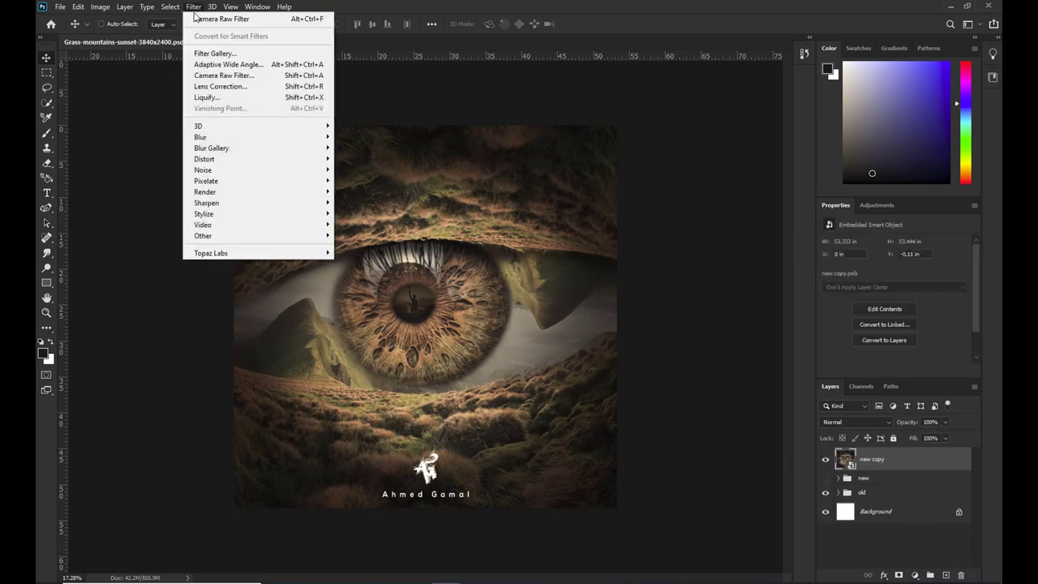
click(213, 81)
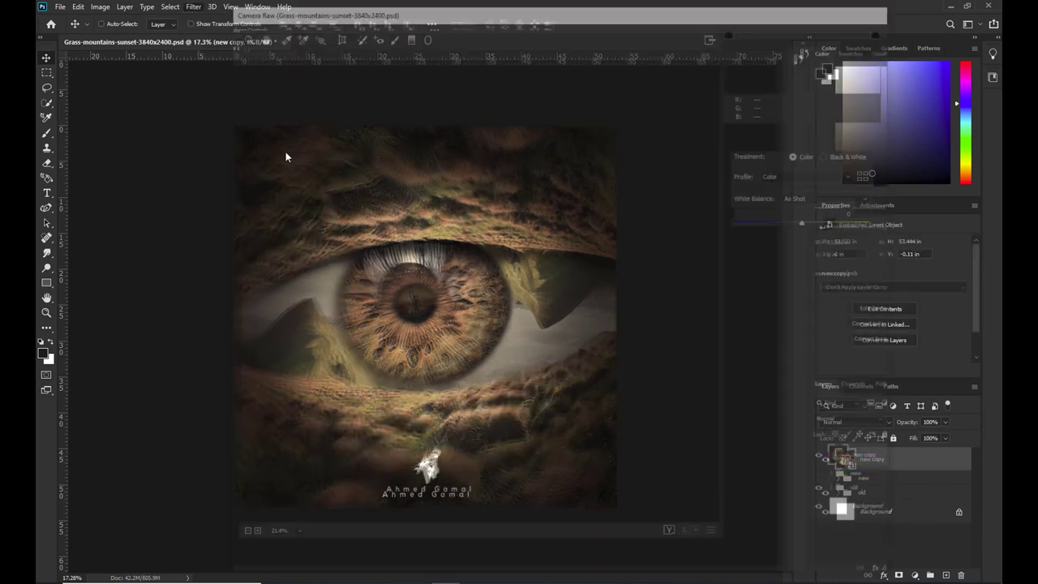
click(812, 277)
click(813, 221)
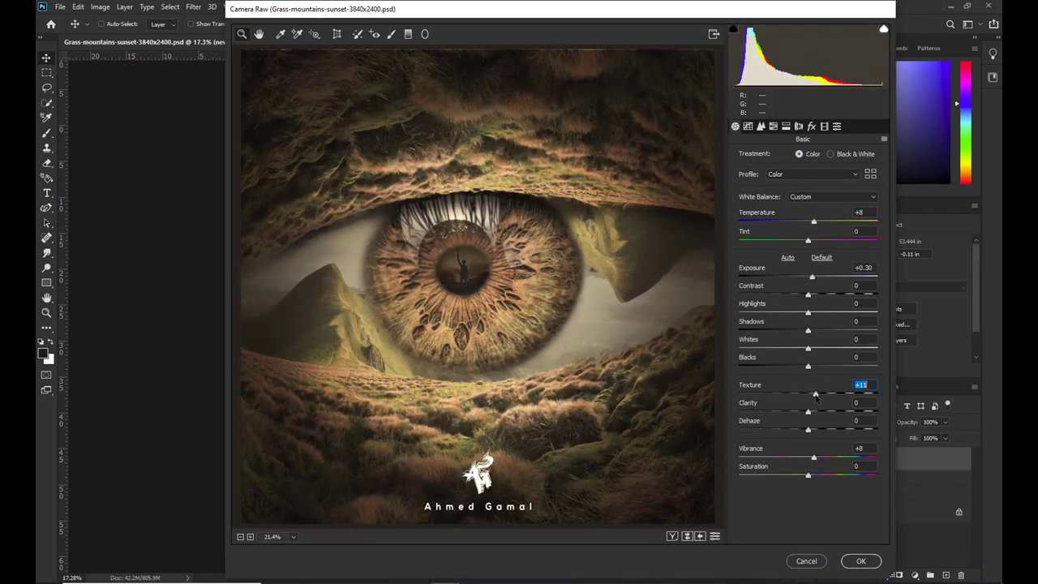
Add a radial filter around the eye with lowered exposure to darken the surroundings, and apply
key(j)
mouse_move(504, 118)
mouse_down()
mouse_move(570, 142)
mouse_move(472, 324)
mouse_move(485, 296)
mouse_up()
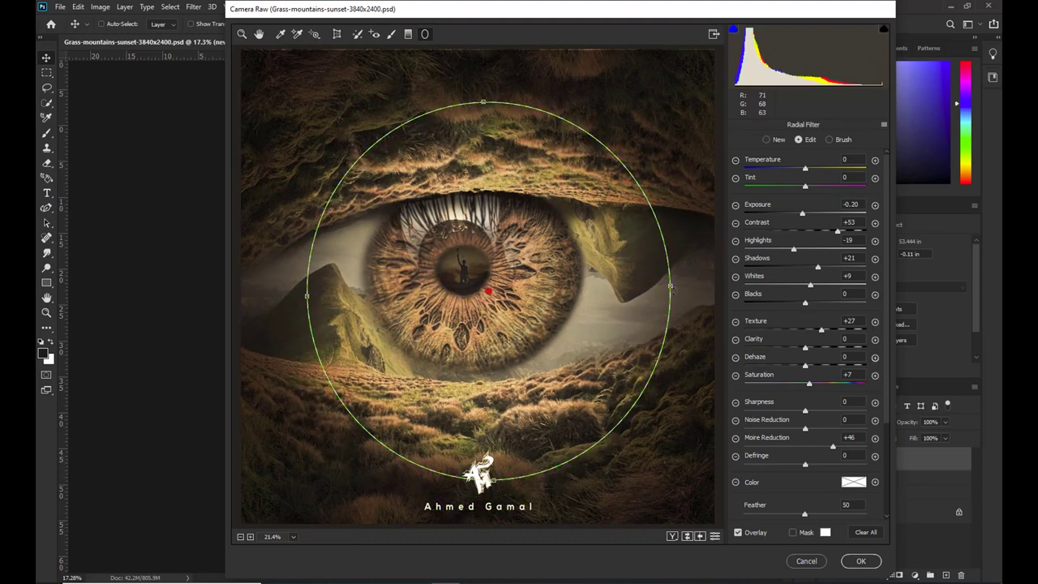
drag(669, 290, 704, 285)
drag(484, 99, 485, 72)
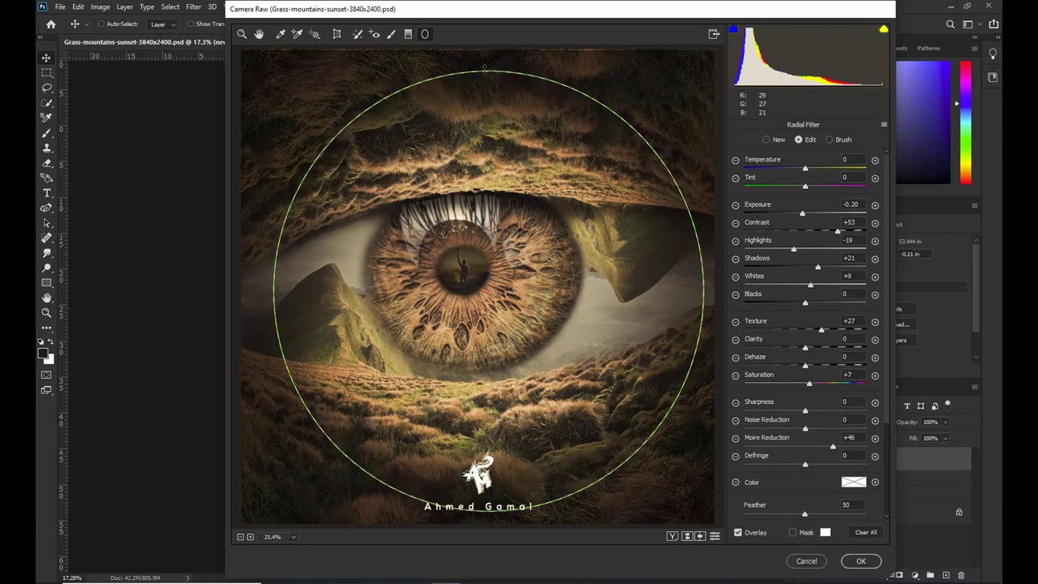
drag(800, 221, 795, 221)
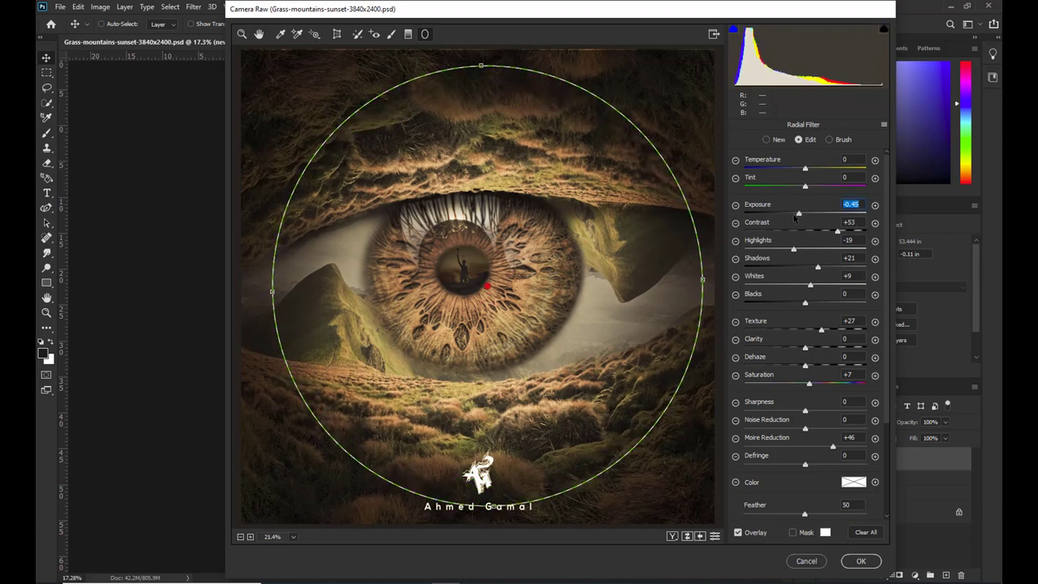
click(860, 560)
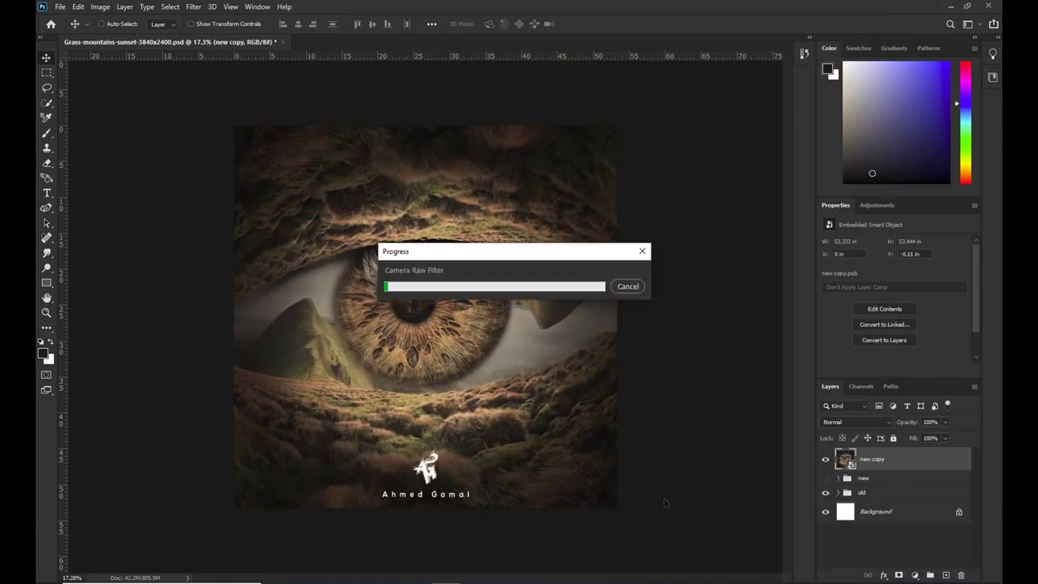
Compare with and without the grade, then show the new group, hide the old group and expand new
click(824, 459)
click(824, 459)
click(825, 525)
click(825, 511)
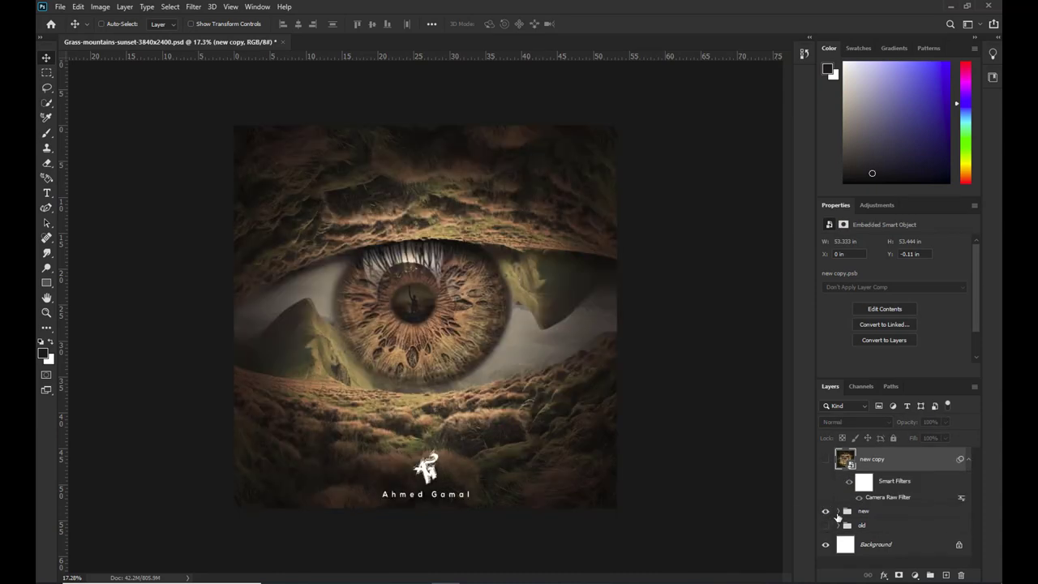
click(838, 511)
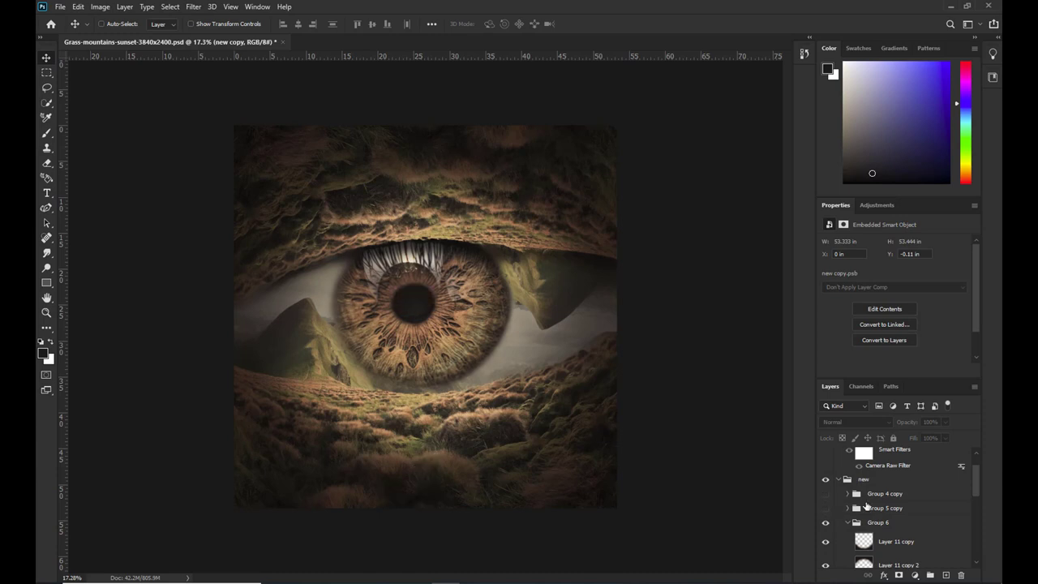
scroll(866, 505, down, 3)
scroll(859, 510, up, 2)
scroll(843, 518, up, 1)
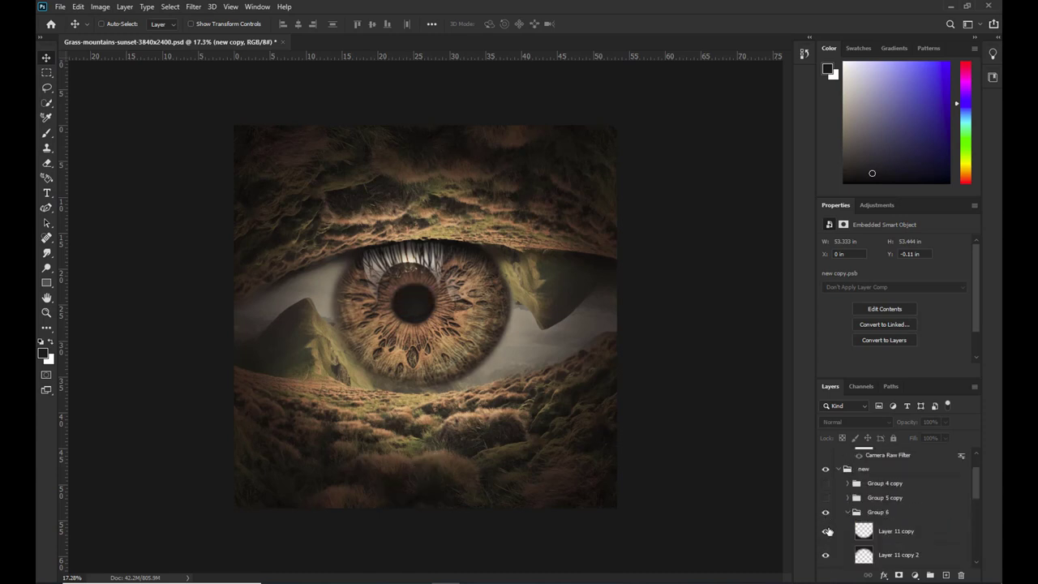
Hide the shadows, eye, Layer 1 copy 2, Layer 9 copy, Layer 9 and white glow layers in turn
click(827, 531)
click(825, 555)
scroll(859, 510, down, 3)
click(824, 506)
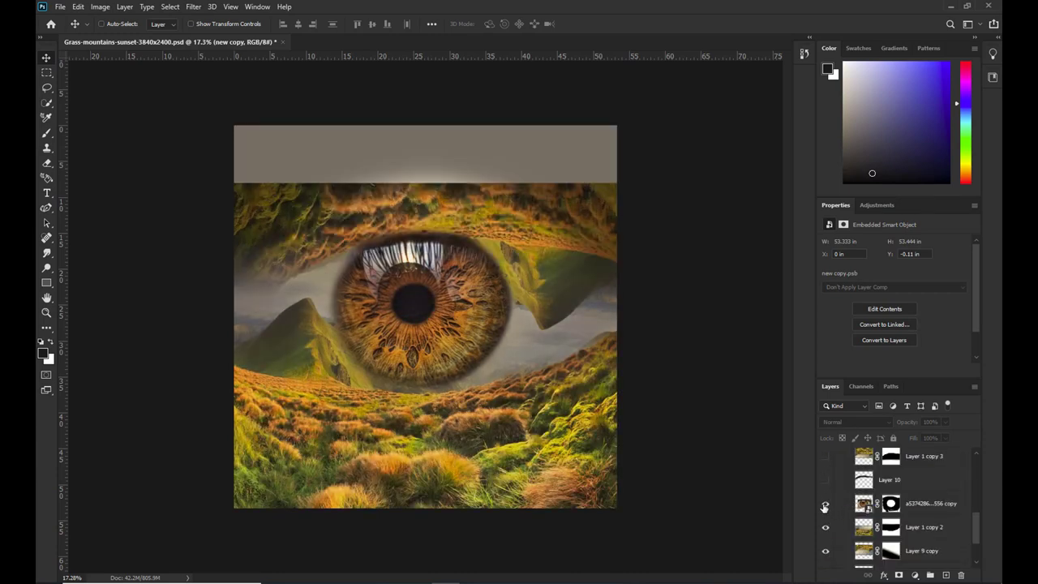
click(825, 527)
click(825, 551)
scroll(825, 535, down, 2)
click(824, 519)
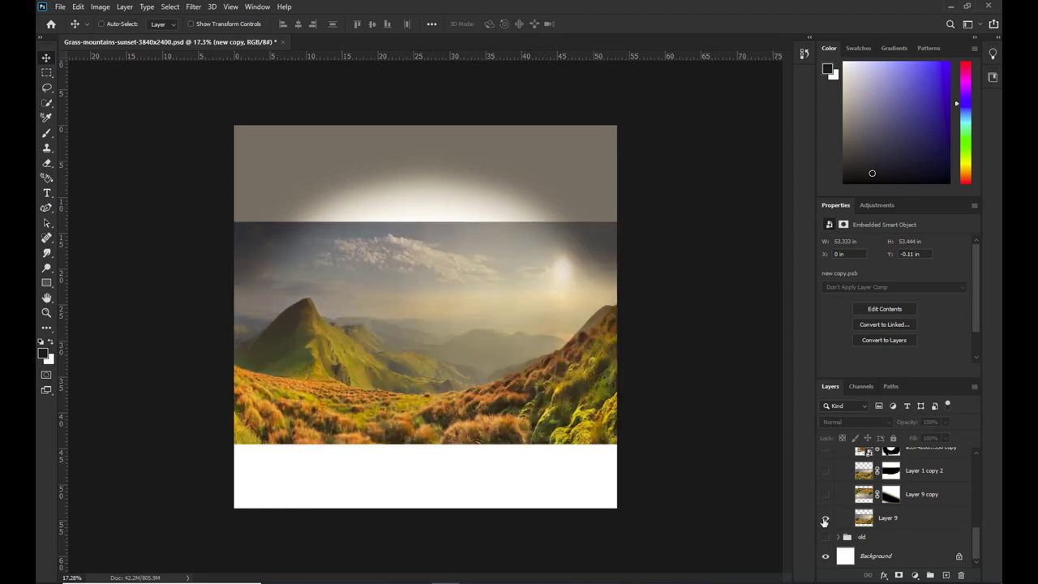
click(825, 519)
scroll(827, 498, up, 2)
scroll(829, 501, up, 2)
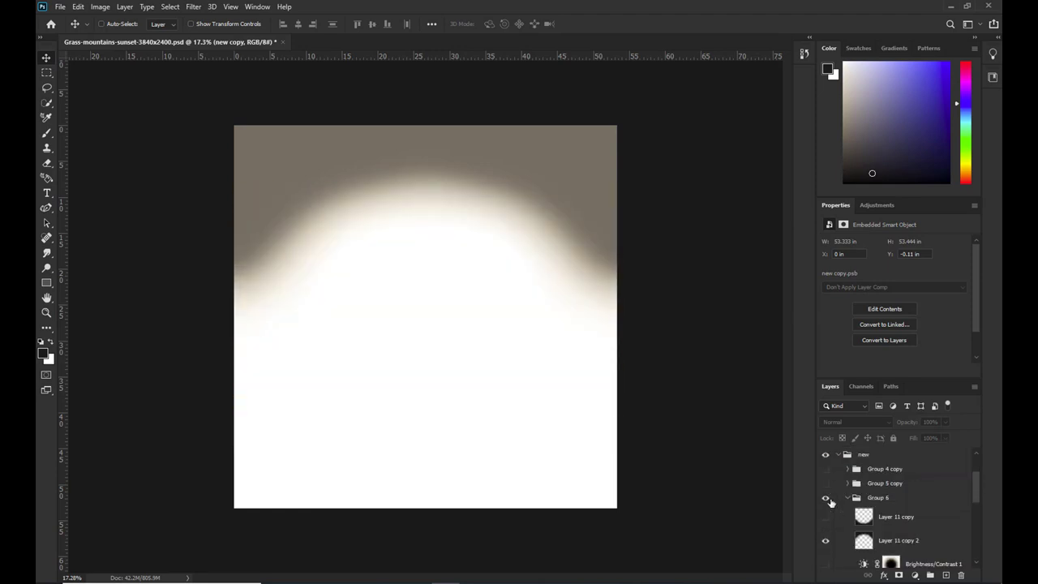
click(825, 497)
scroll(825, 510, down, 3)
Turn Layer 9 copy, Layer 1 copy 2, the eye, Layer 1 copy 3 and Layer 10 back on
click(825, 493)
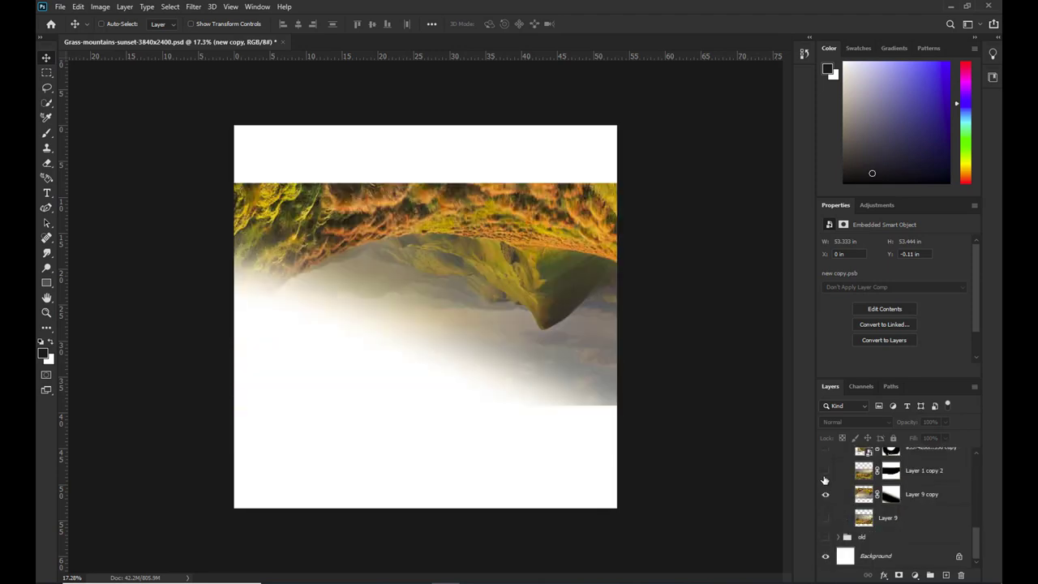
click(825, 470)
scroll(825, 502, up, 2)
click(825, 503)
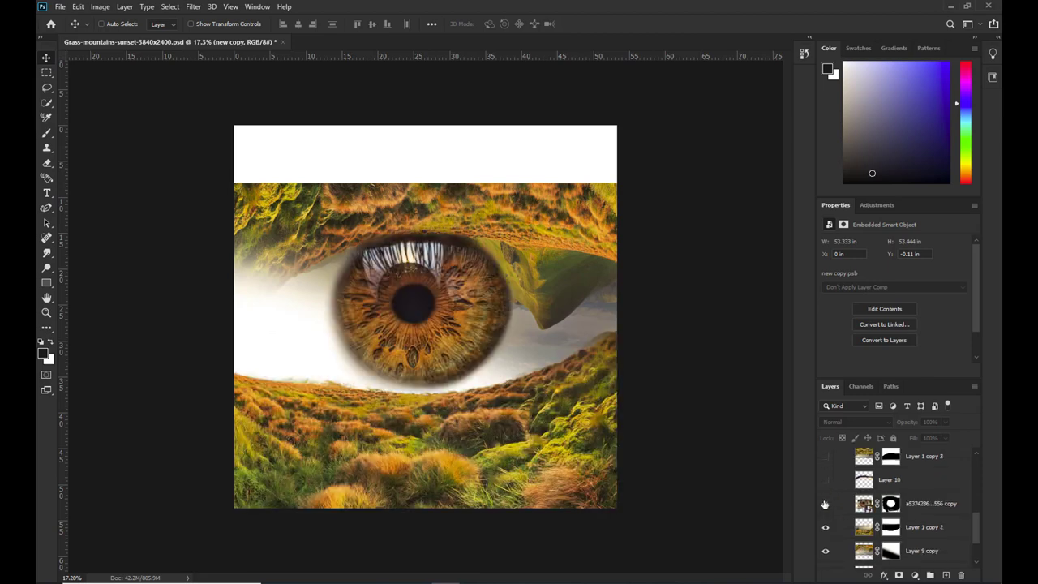
scroll(851, 523, down, 2)
scroll(834, 520, up, 2)
scroll(832, 511, up, 2)
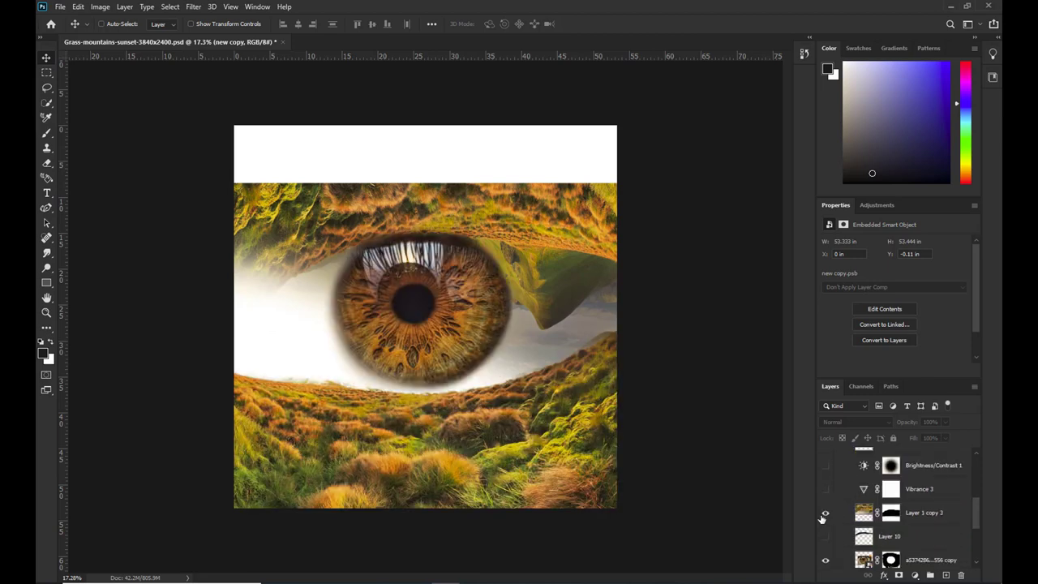
click(826, 512)
click(825, 536)
Restore the colour adjustments, eye-white mountain, pupil figure and signature logo, then collapse the new group
click(825, 472)
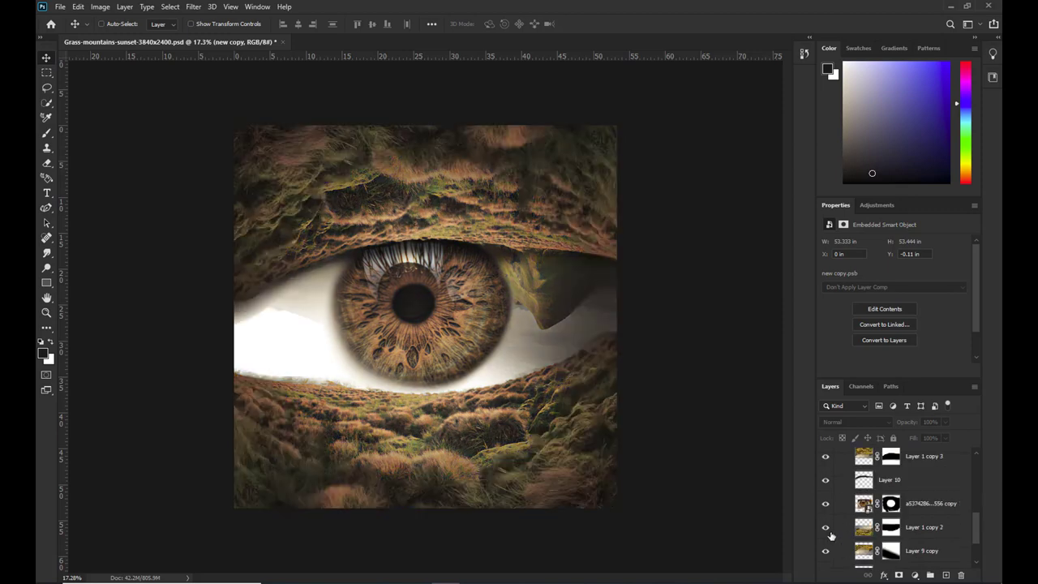
scroll(835, 527, down, 3)
click(825, 523)
scroll(866, 512, up, 2)
scroll(865, 513, up, 3)
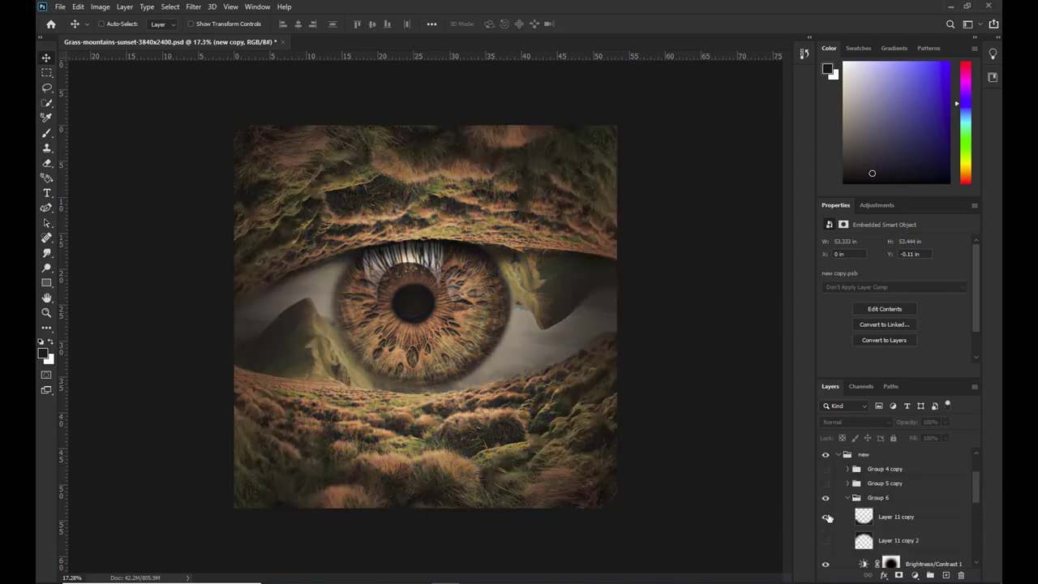
click(825, 541)
click(825, 516)
click(825, 482)
click(825, 469)
click(838, 454)
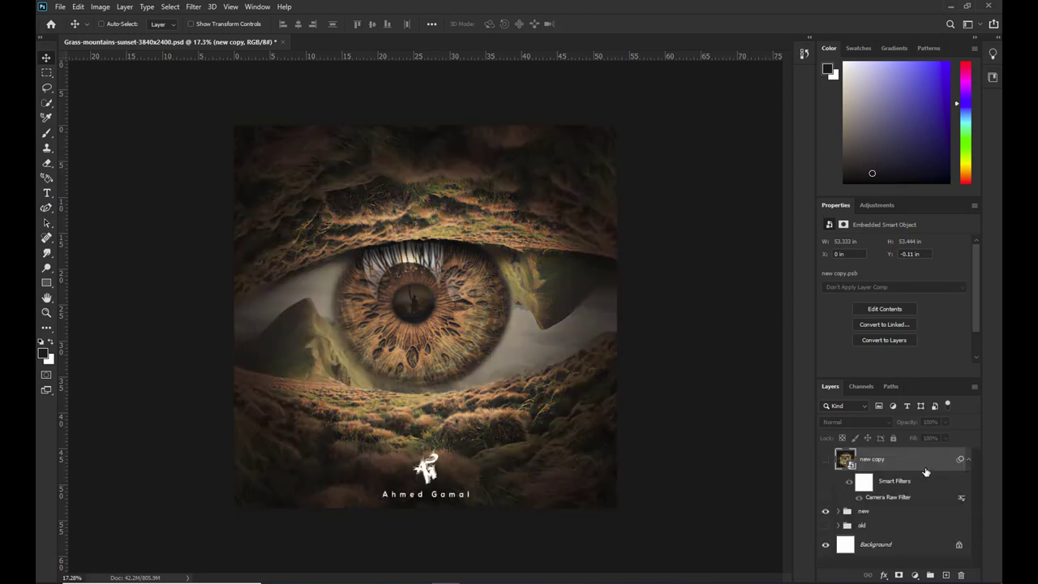
Make the graded new copy layer and the old group visible again
click(825, 459)
click(825, 492)
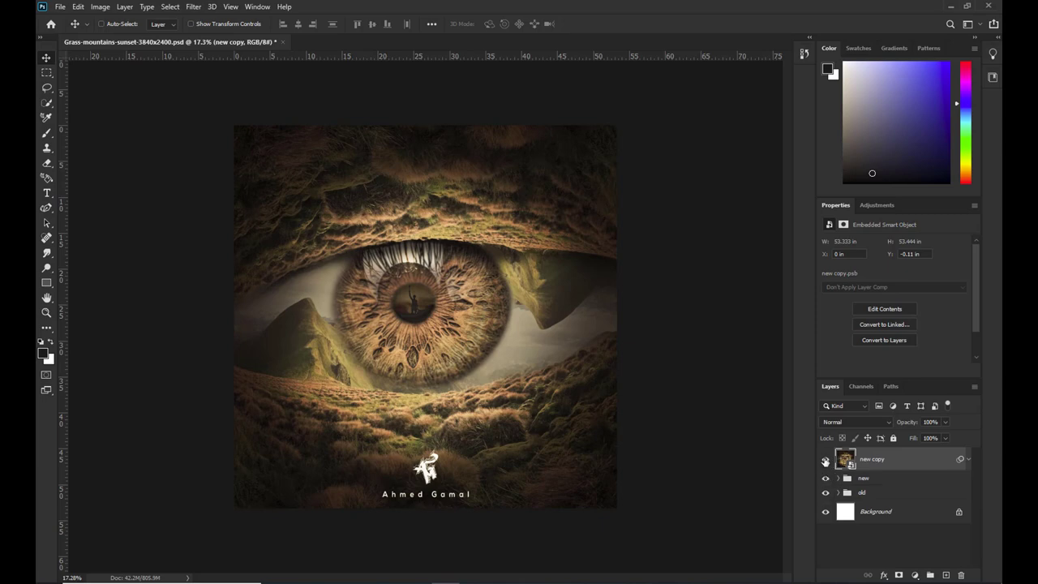